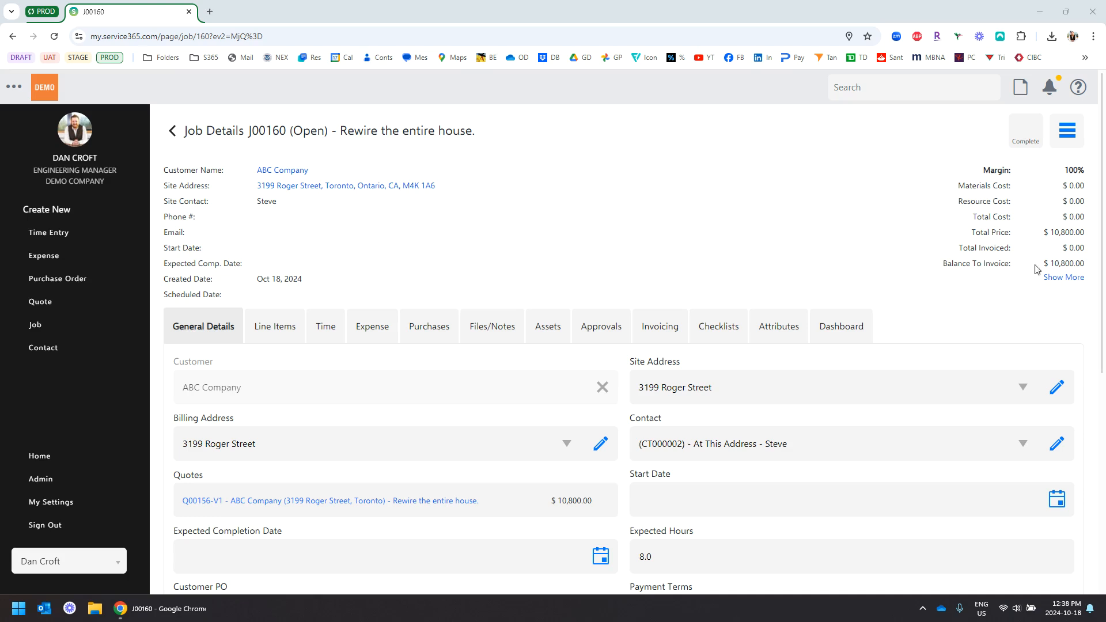
drag(1084, 264, 1048, 265)
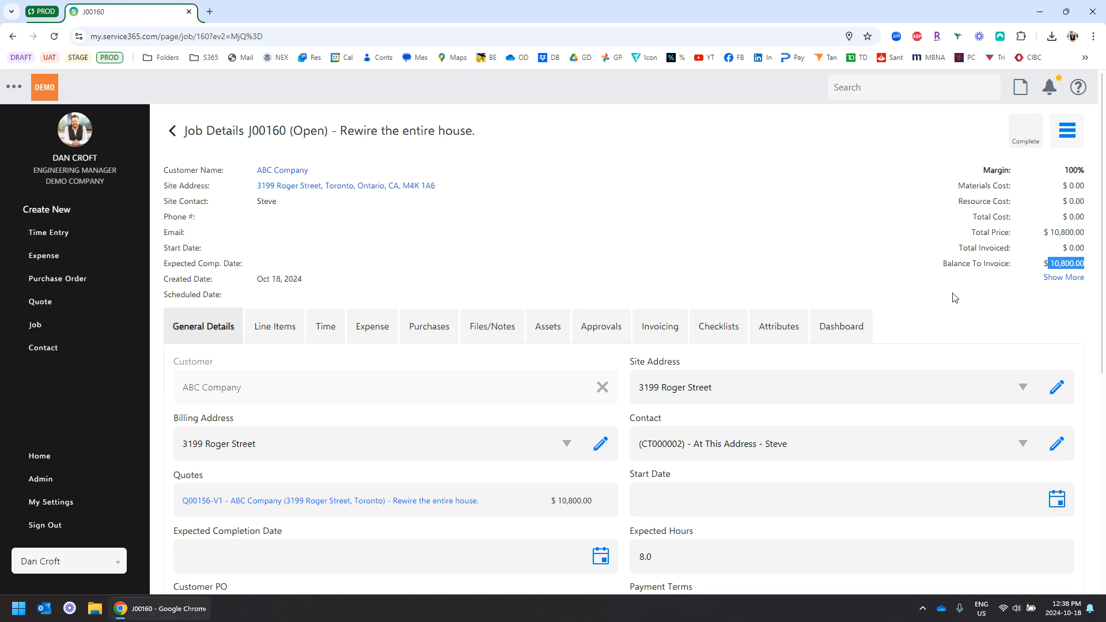
click(848, 217)
Open a new time slice for the "Rewire the entire house" job and review the job task choices, keeping "Clean job site."
click(326, 329)
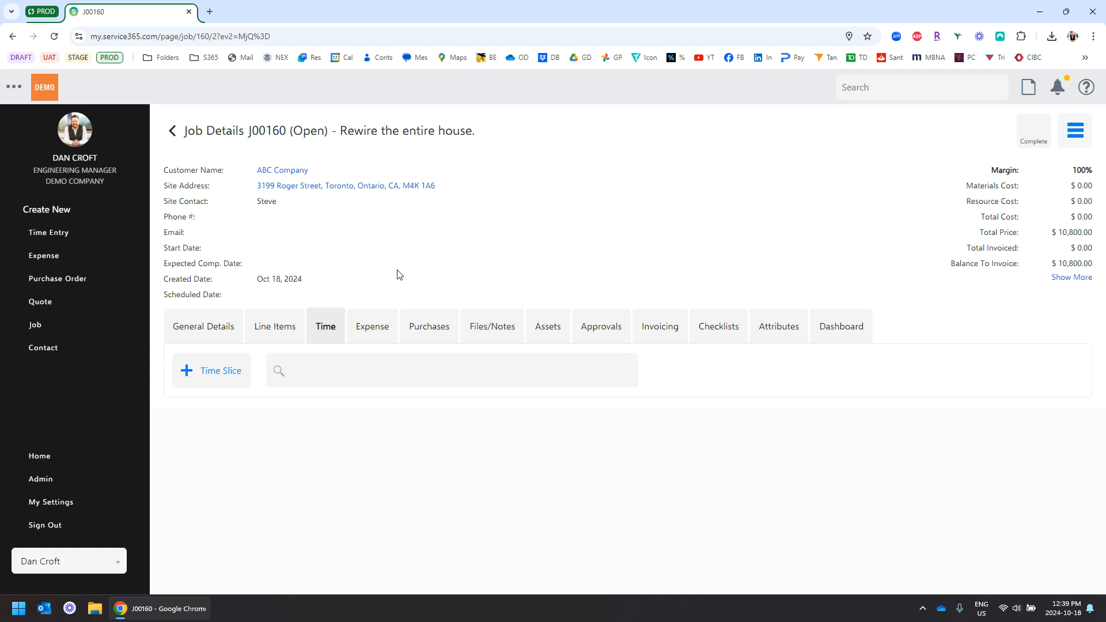
click(221, 378)
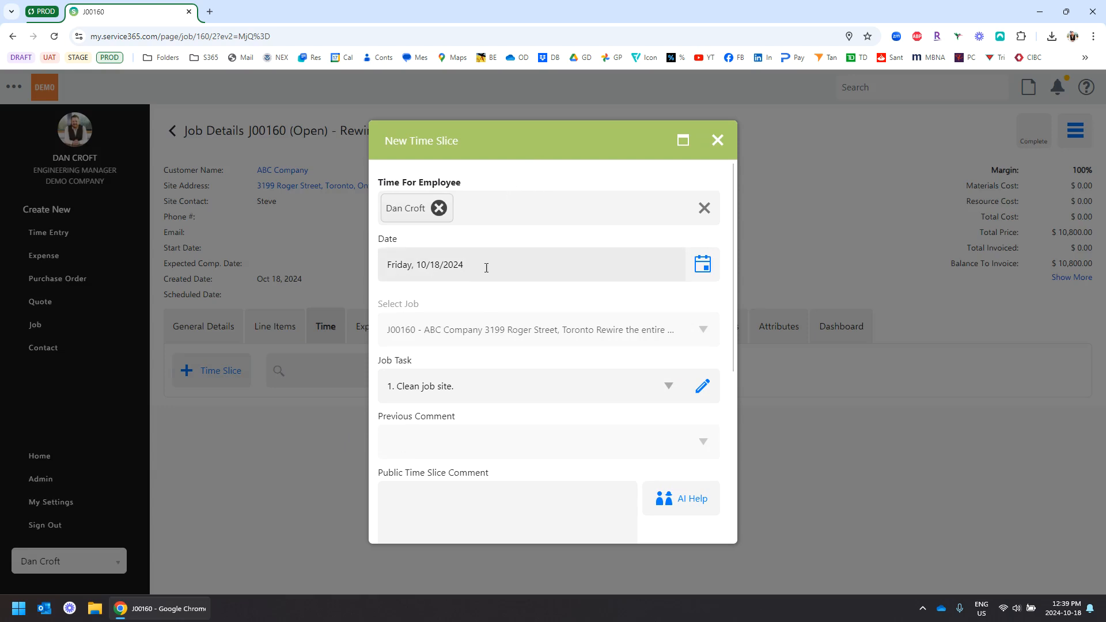
scroll(487, 278, down, 1)
scroll(501, 253, up, 1)
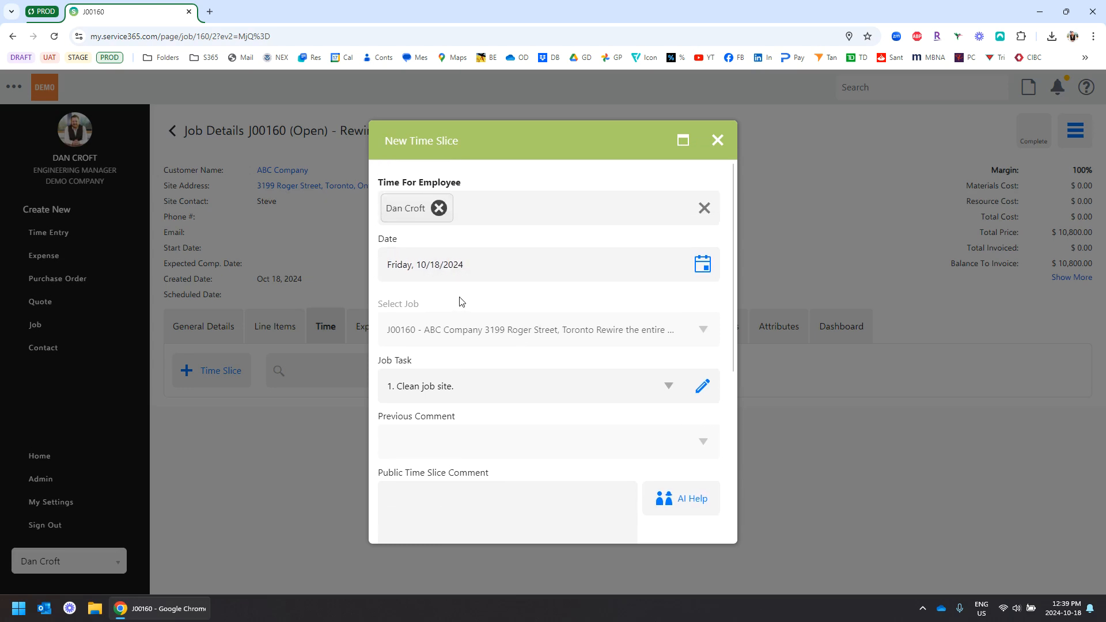
scroll(461, 301, down, 2)
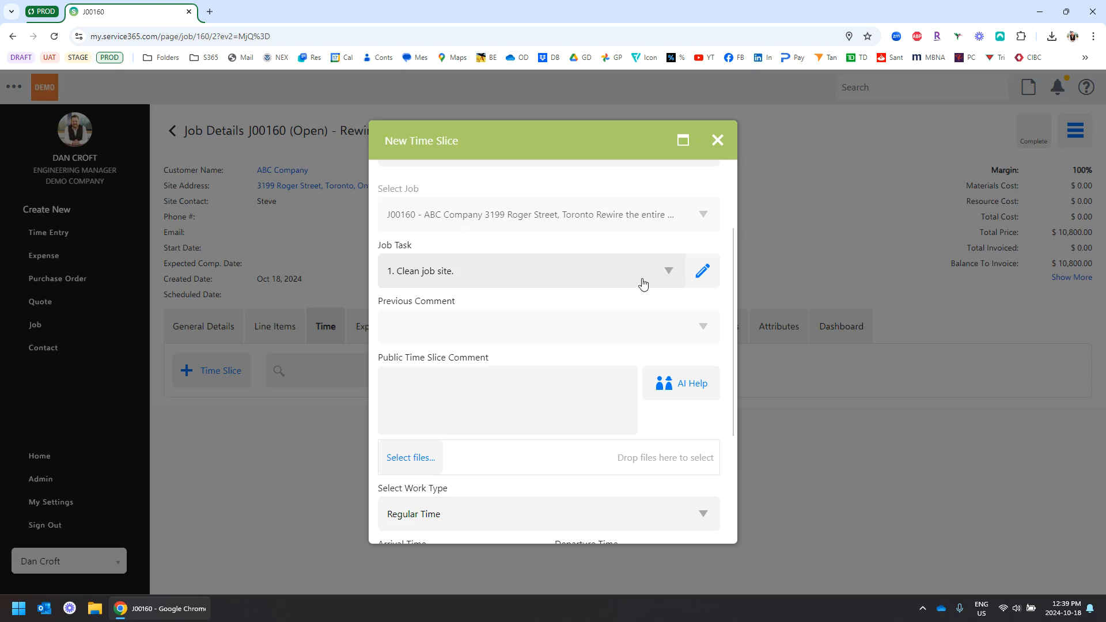
click(667, 272)
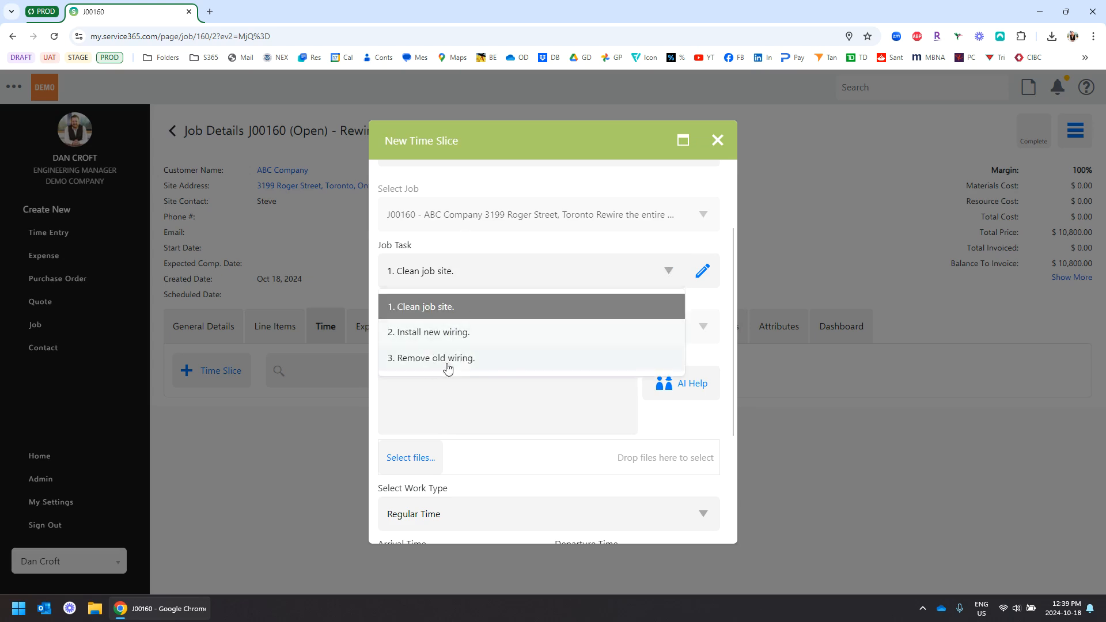
click(474, 285)
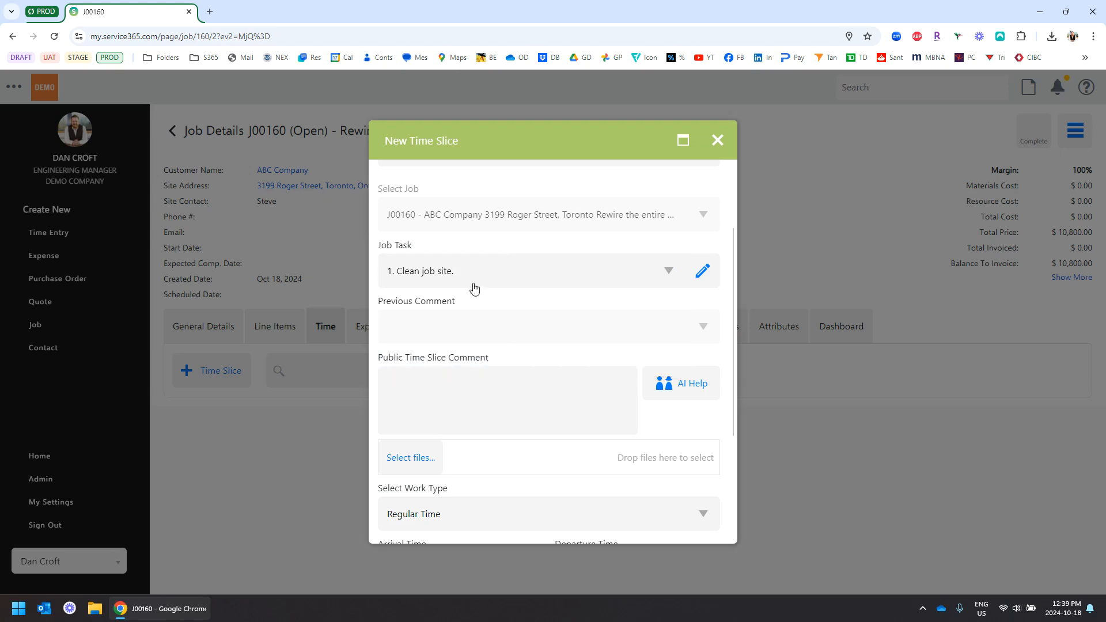
Set the time slice's total hours to 8 and add it to the job
scroll(506, 354, down, 2)
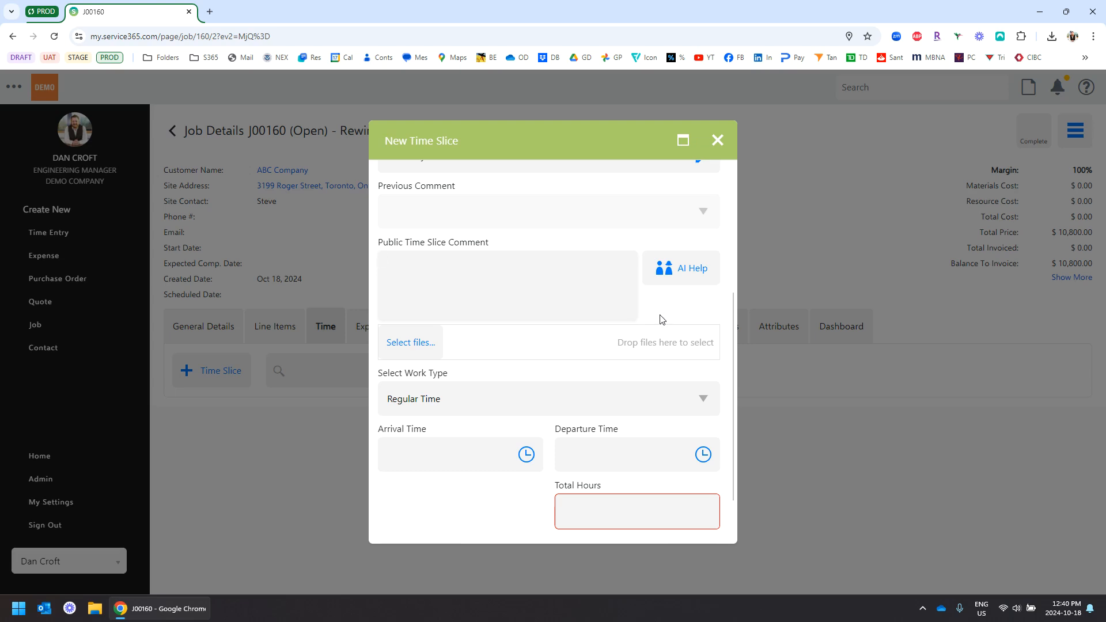
scroll(455, 426, down, 2)
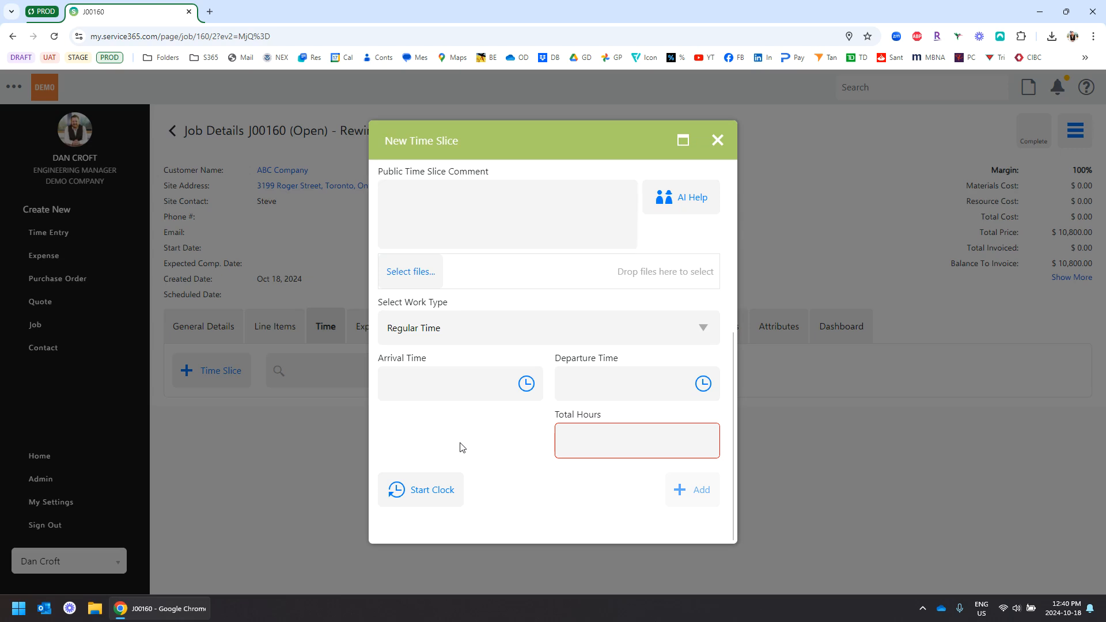
click(596, 445)
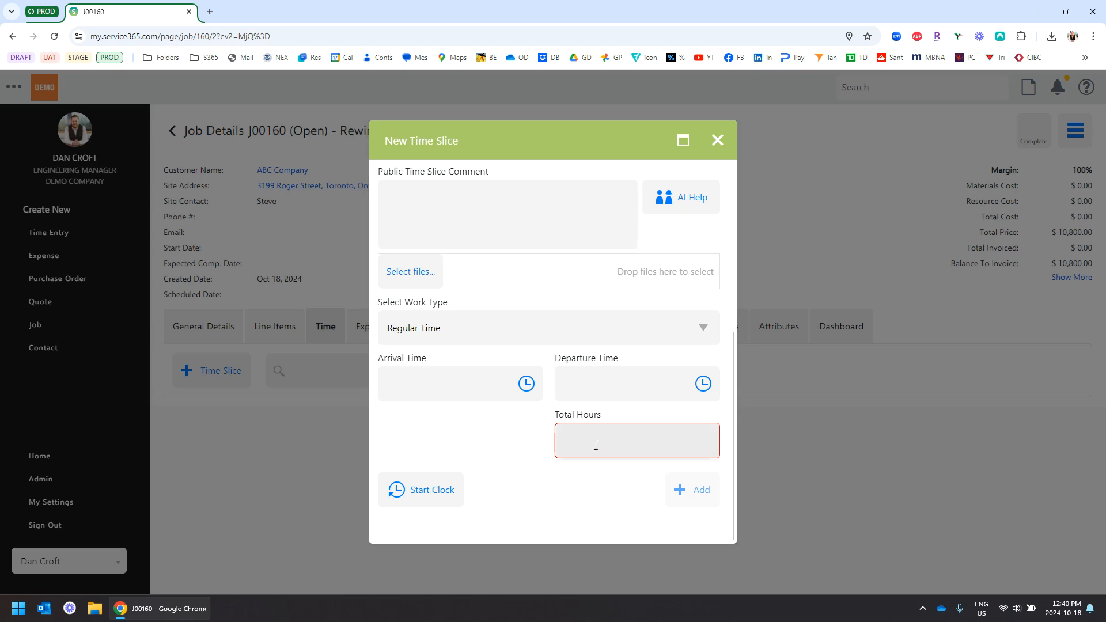
text(8)
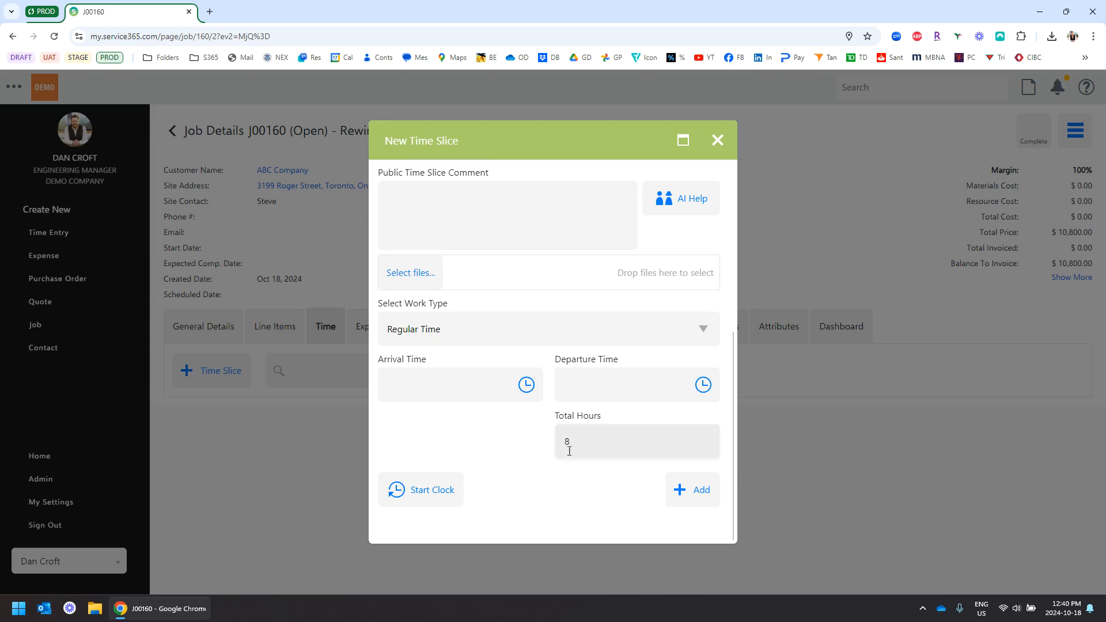
click(594, 480)
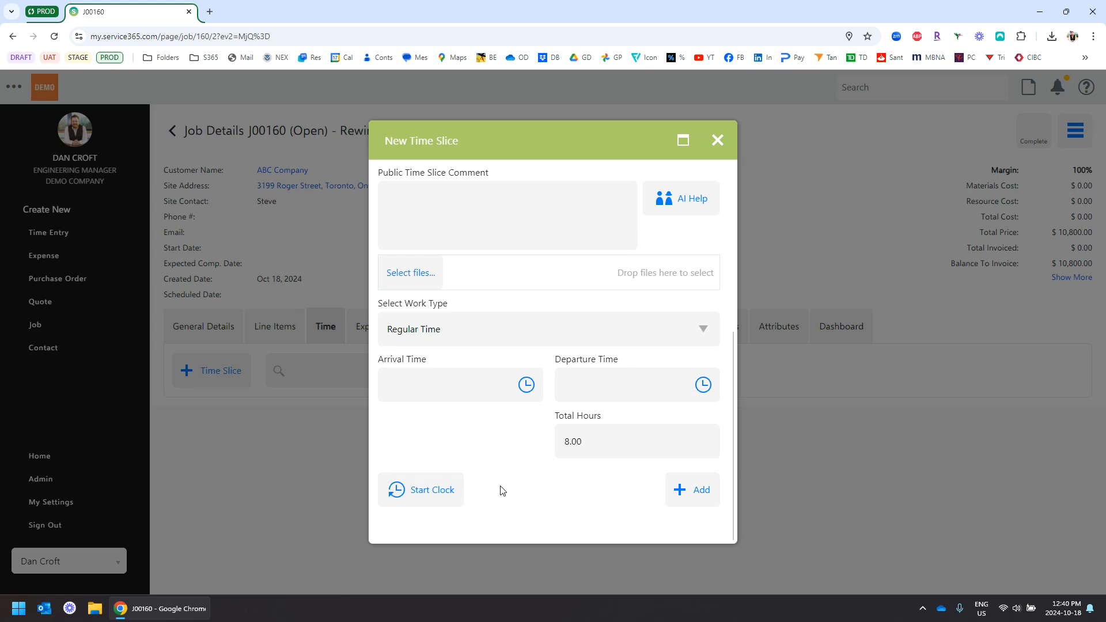
click(698, 491)
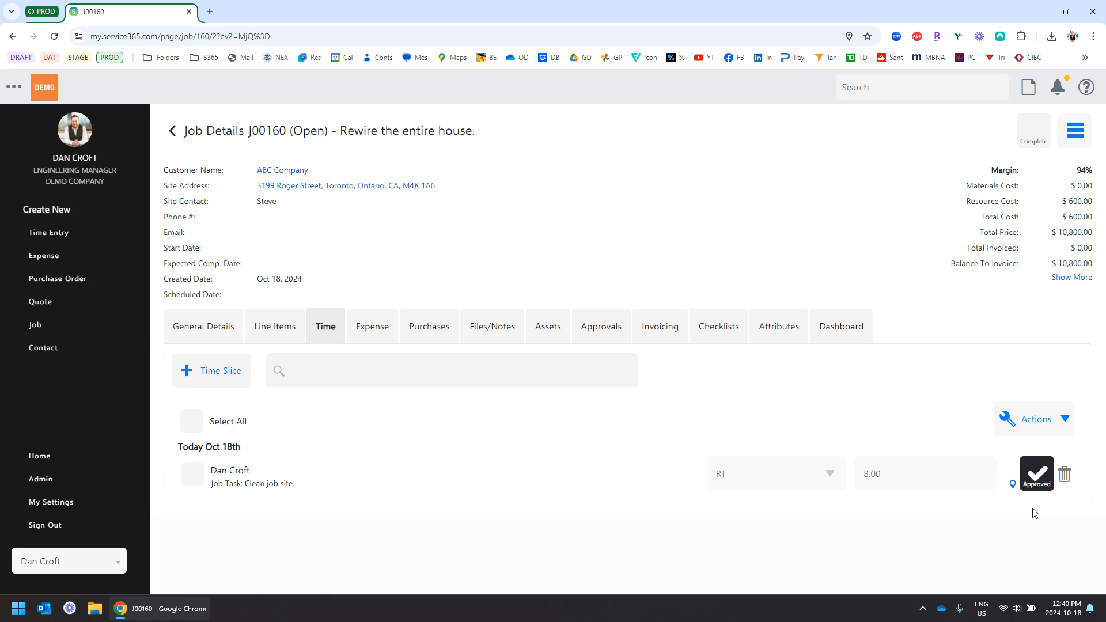
Withdraw the approval of the 8-hour time slice, approve it again, and check the job's resource cost
click(1032, 483)
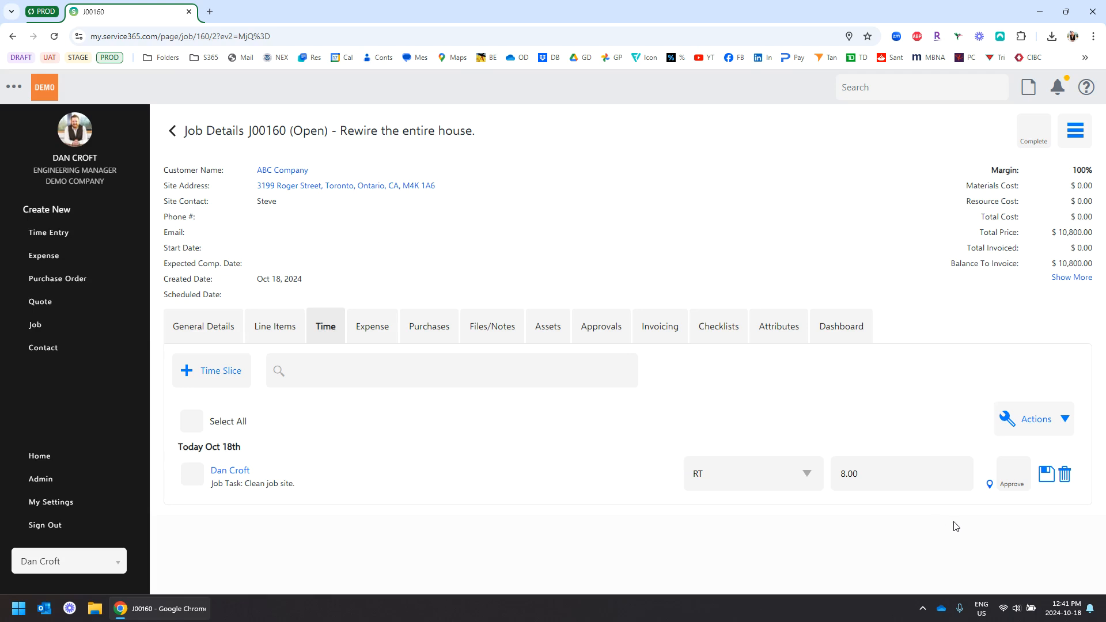
click(1010, 480)
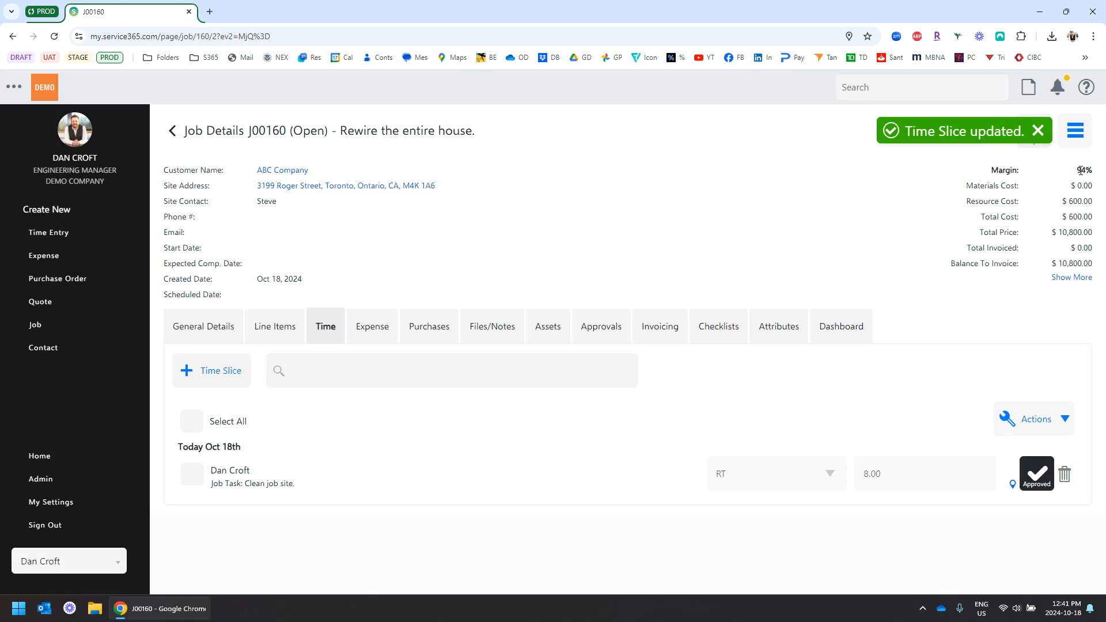
drag(1093, 201, 1088, 201)
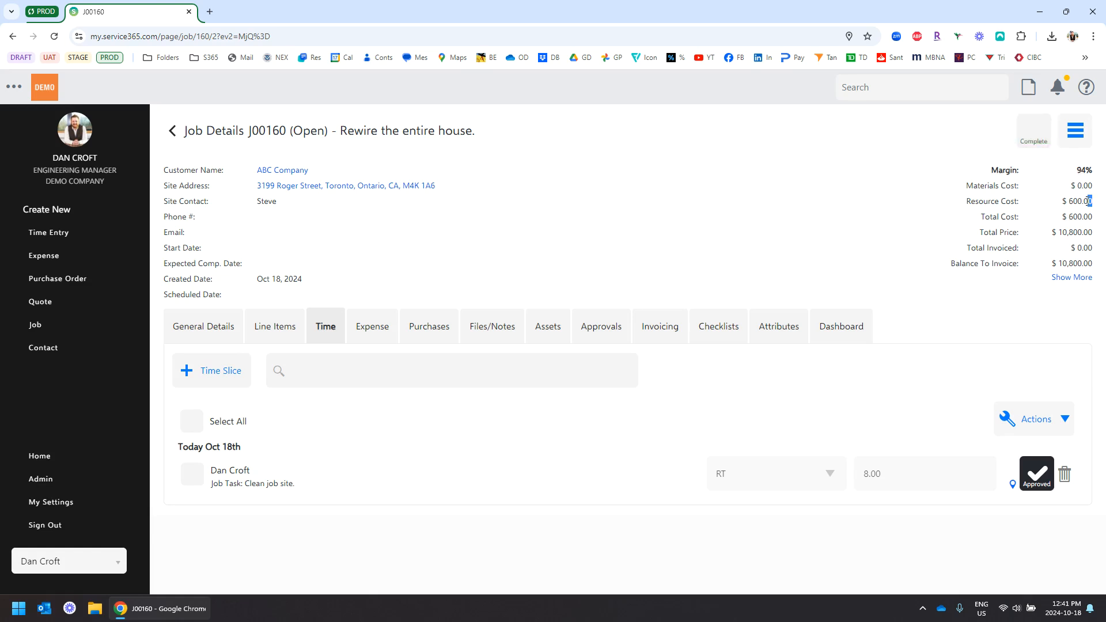
click(969, 230)
Select the T90 10 AWG Wire per meter - Black item in the job's line items and begin a purchase order from it
click(274, 328)
scroll(450, 242, down, 3)
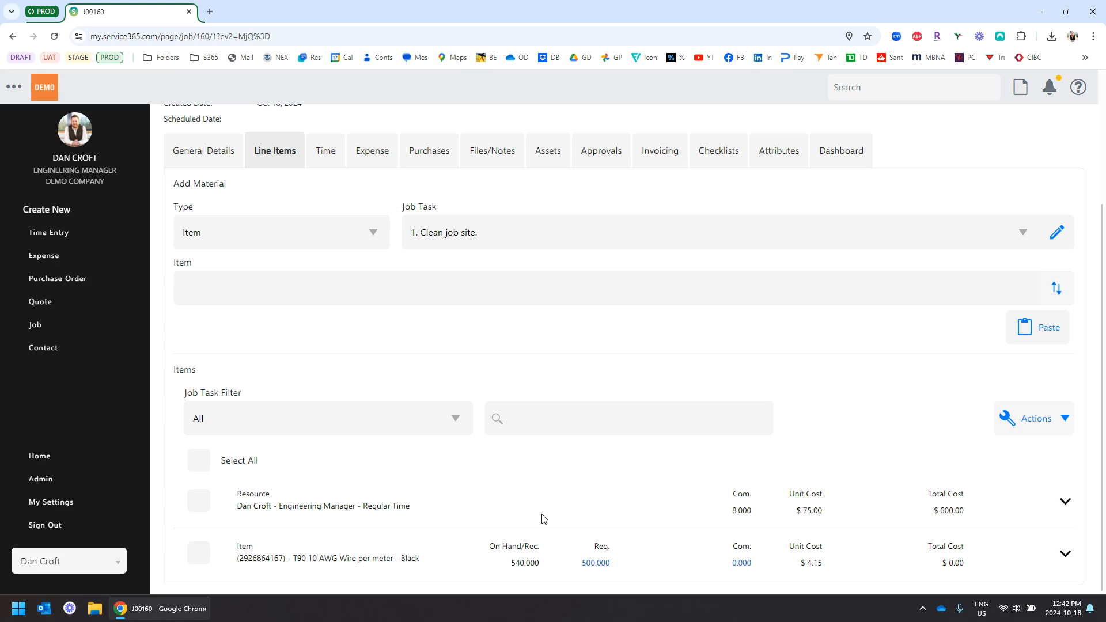
click(202, 554)
click(1062, 421)
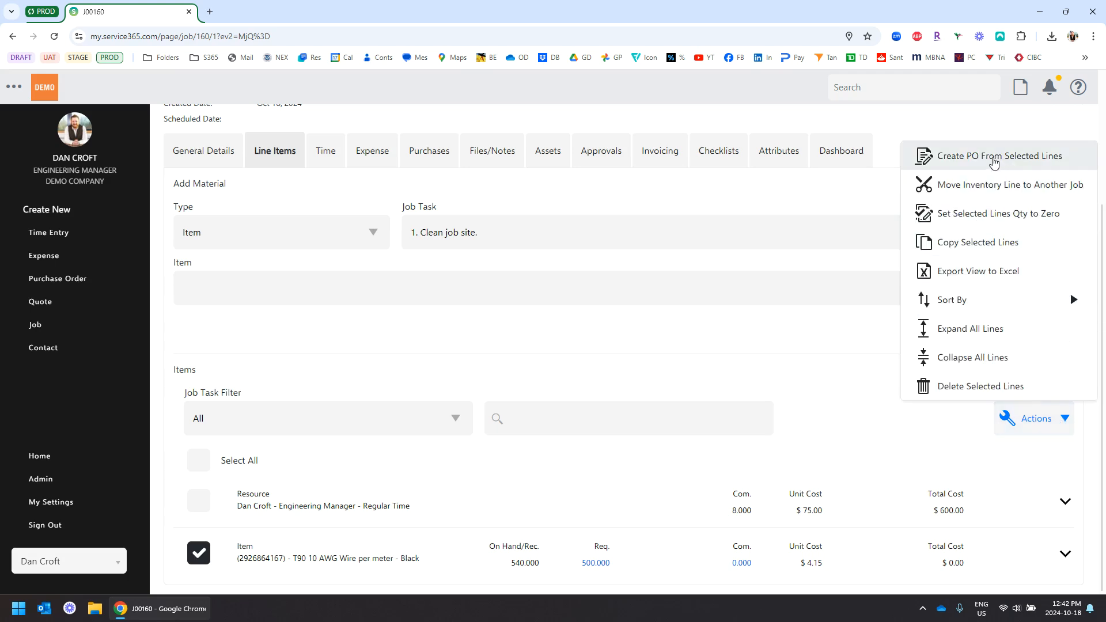
click(994, 164)
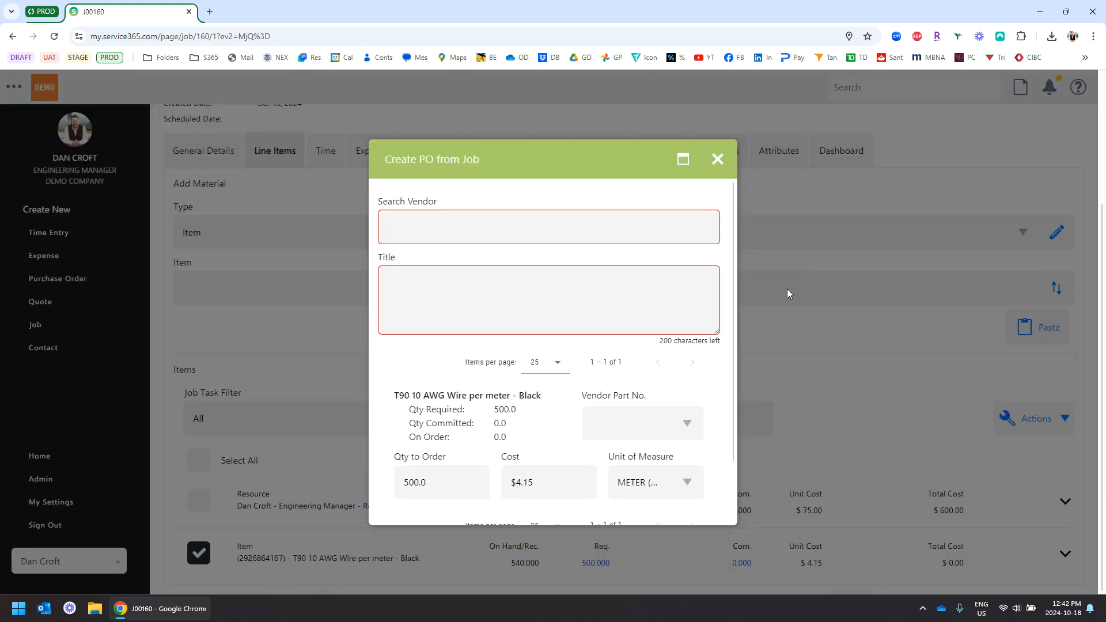
Choose Gerrie Electric as the vendor, title the purchase order "Test of ordering wire.", and start the purchase
click(493, 231)
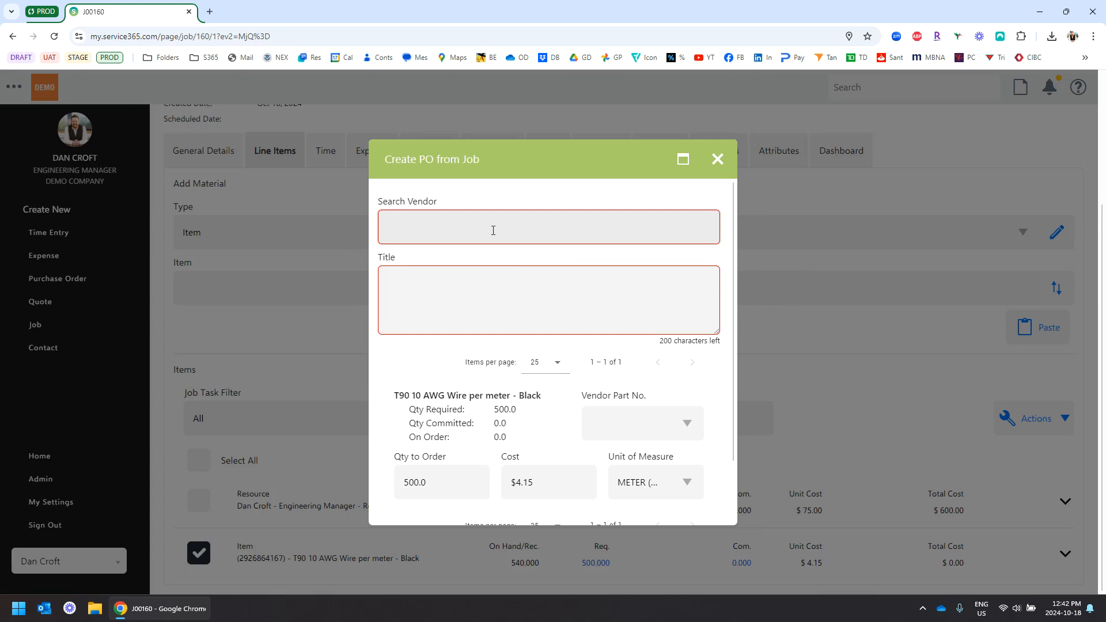
text(gerrie)
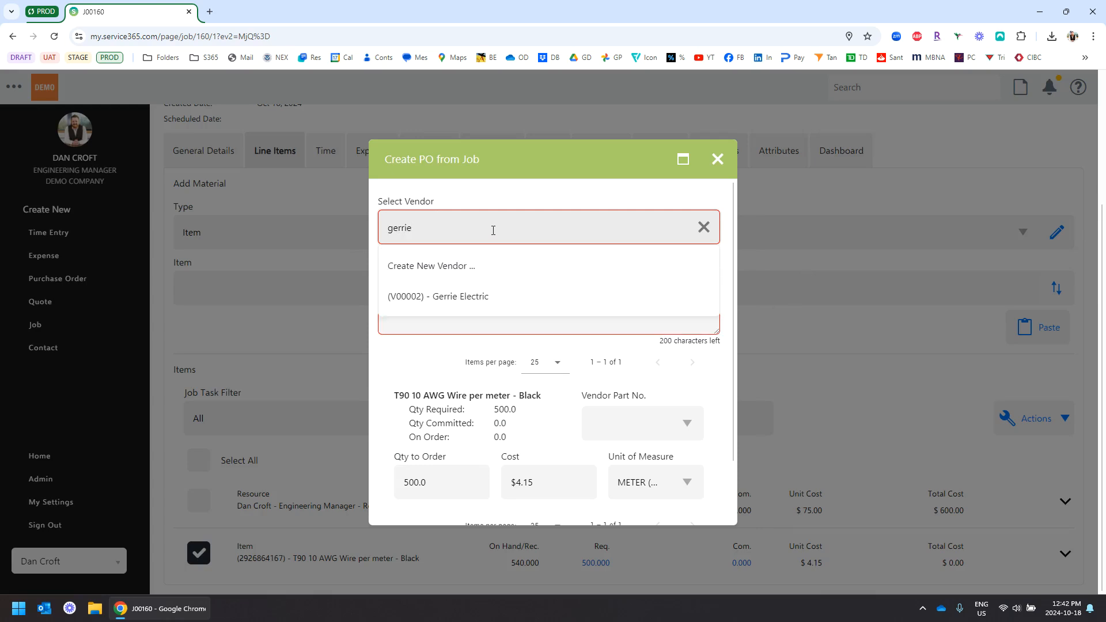
click(441, 296)
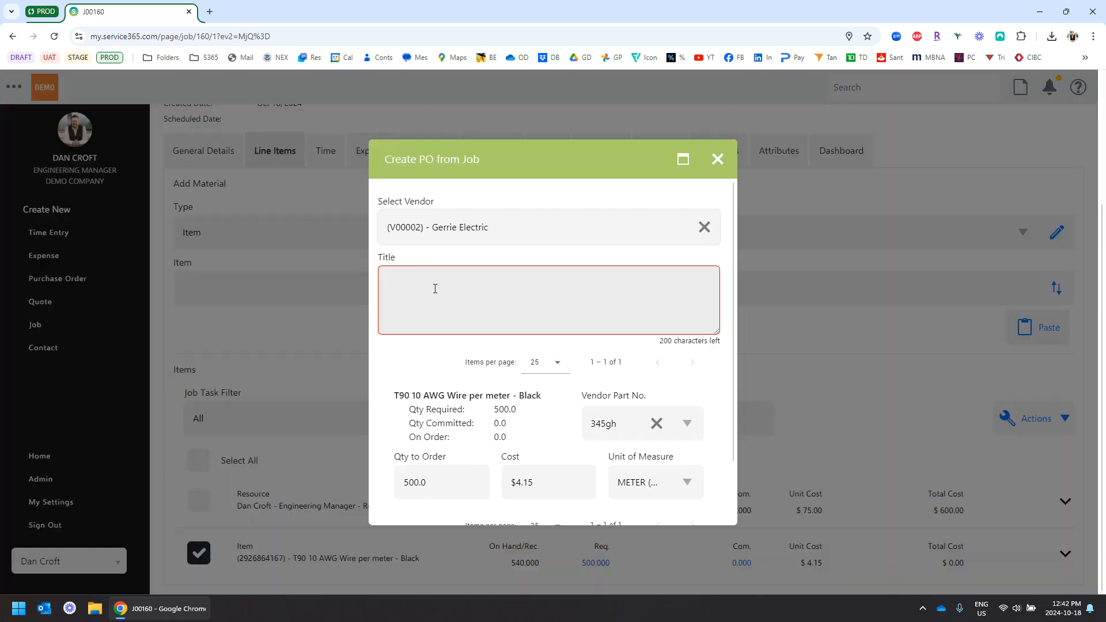
click(451, 283)
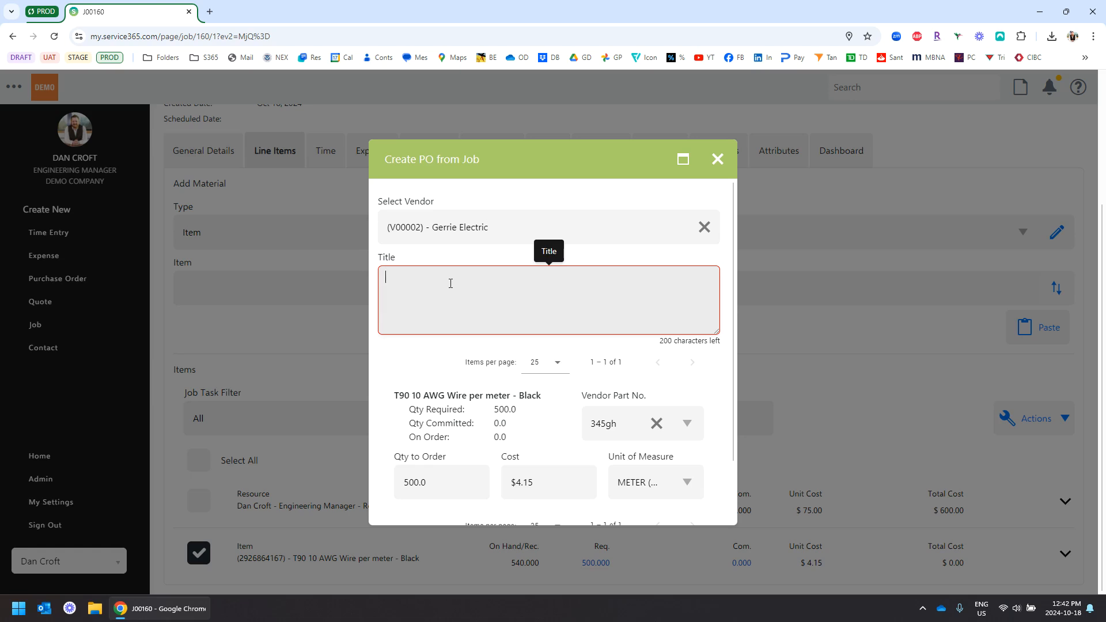
text(Tes)
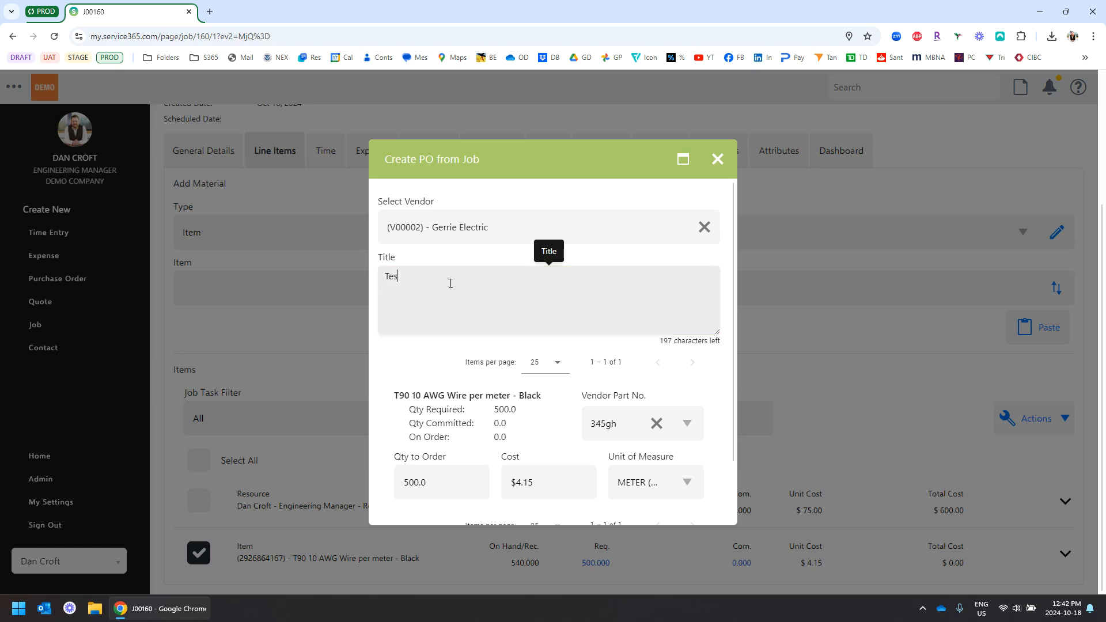
text(t of ordering wire.)
scroll(424, 363, down, 2)
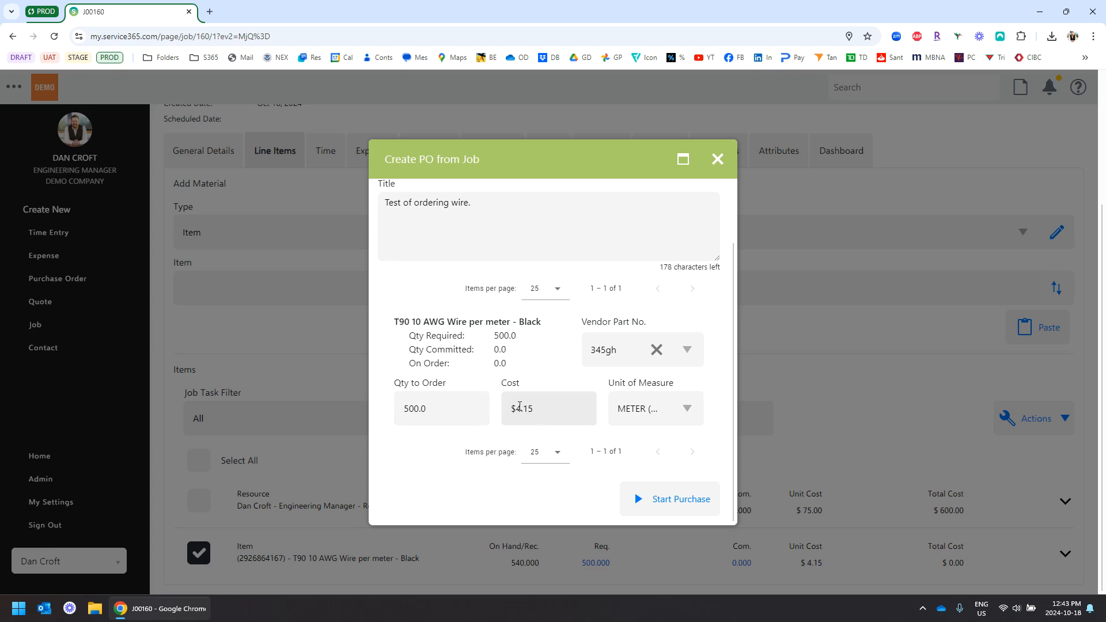
click(670, 501)
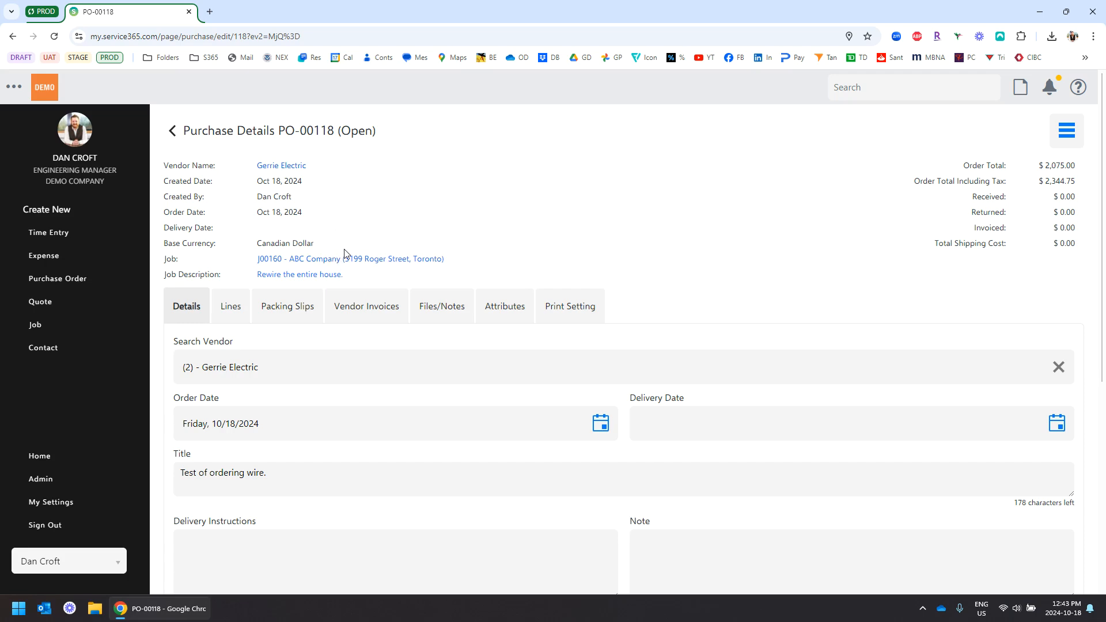
Review the purchase order's details and the available ship methods without changing the selection
scroll(560, 190, down, 6)
scroll(585, 205, up, 3)
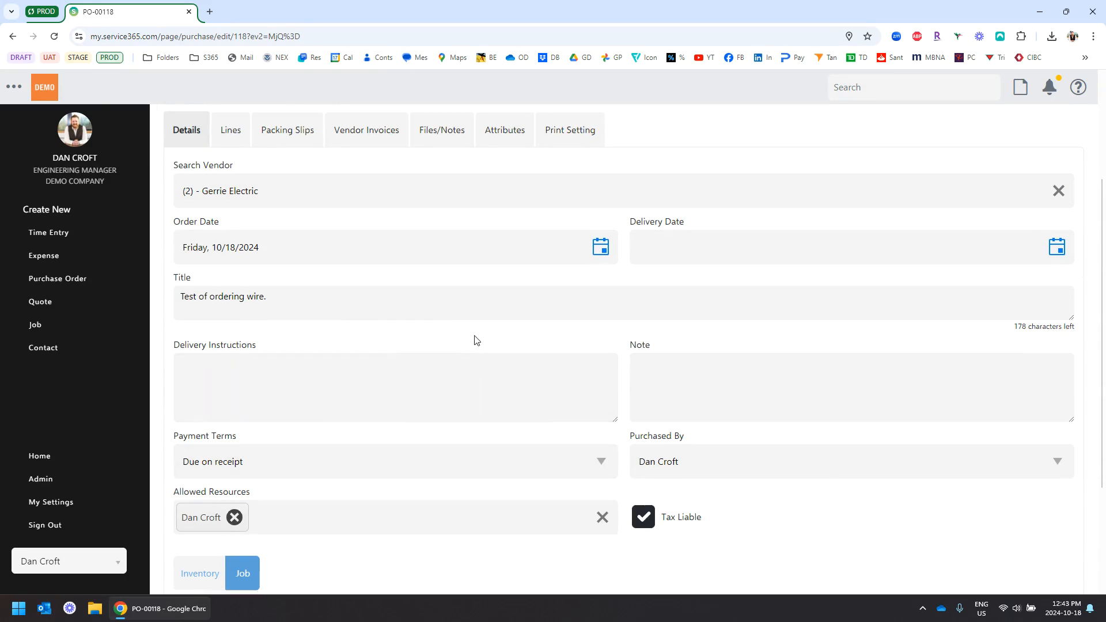
scroll(438, 352, down, 2)
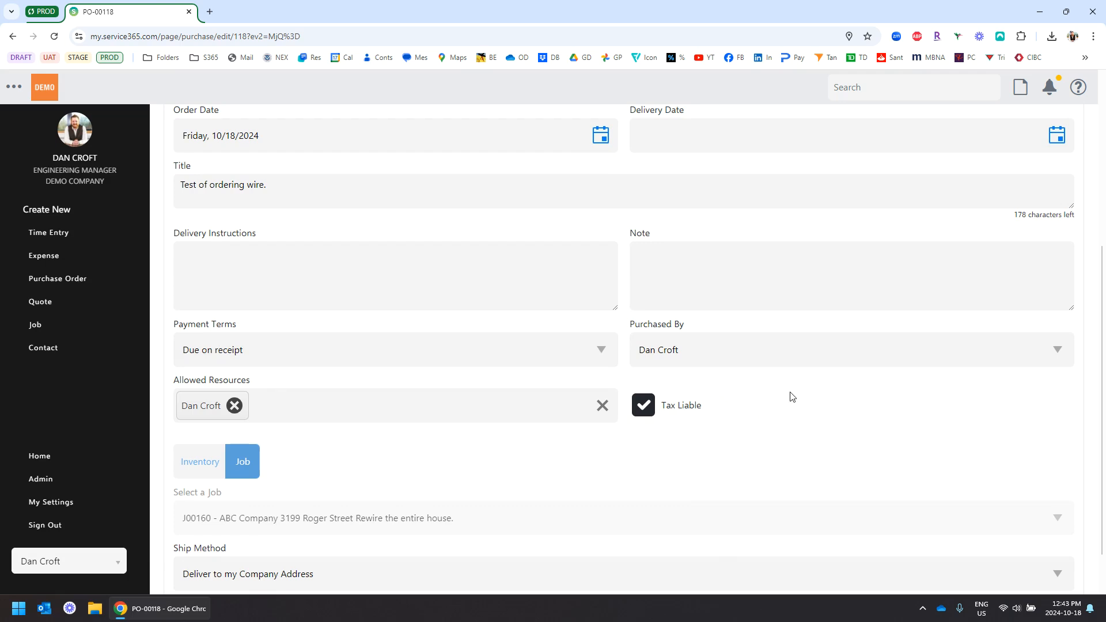
scroll(793, 390, down, 2)
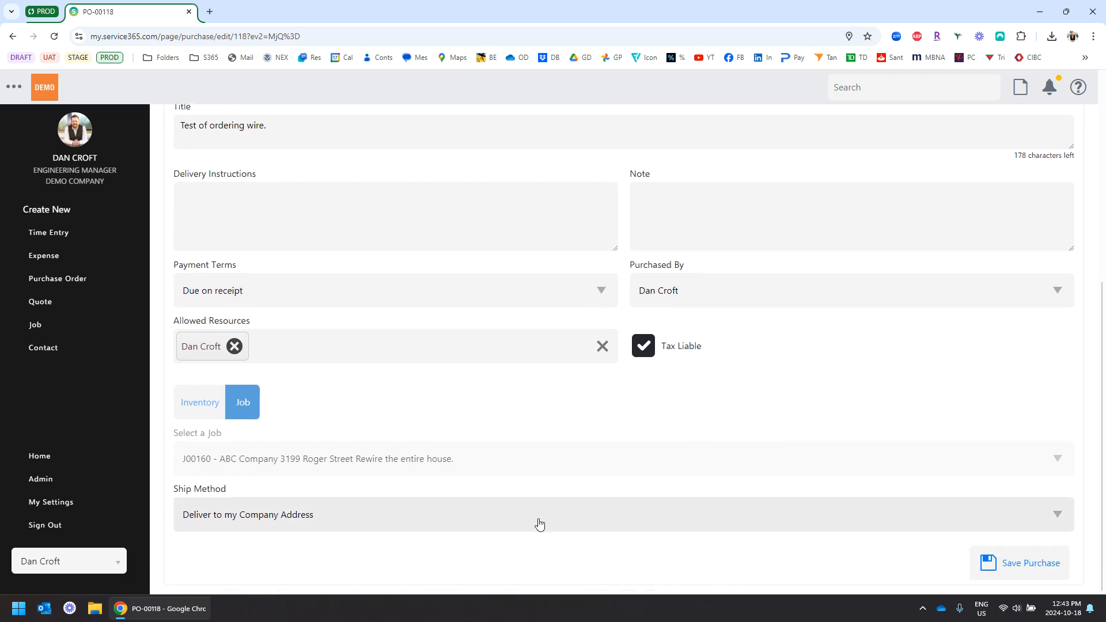
click(520, 520)
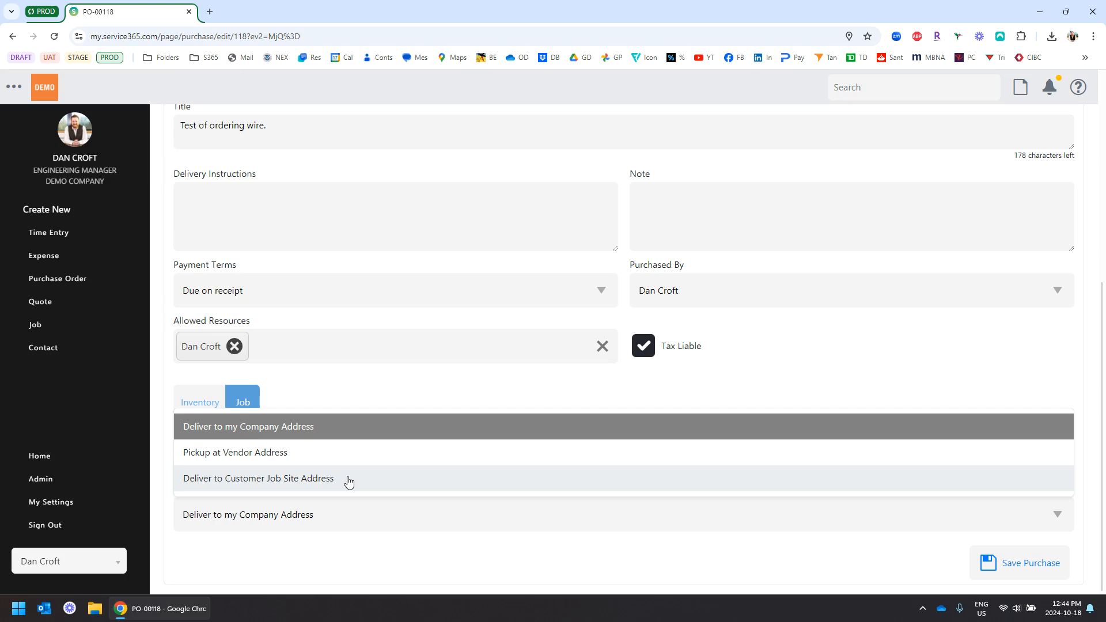
click(387, 576)
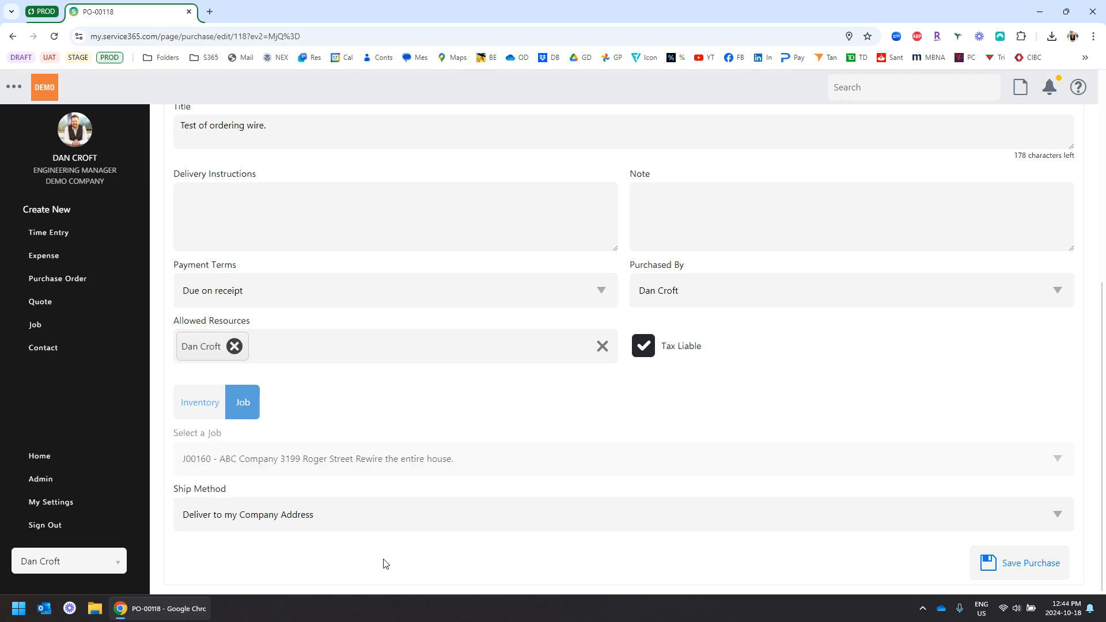
Open the purchase order's lines and look through the line entry form and the lines below it
scroll(474, 475, up, 6)
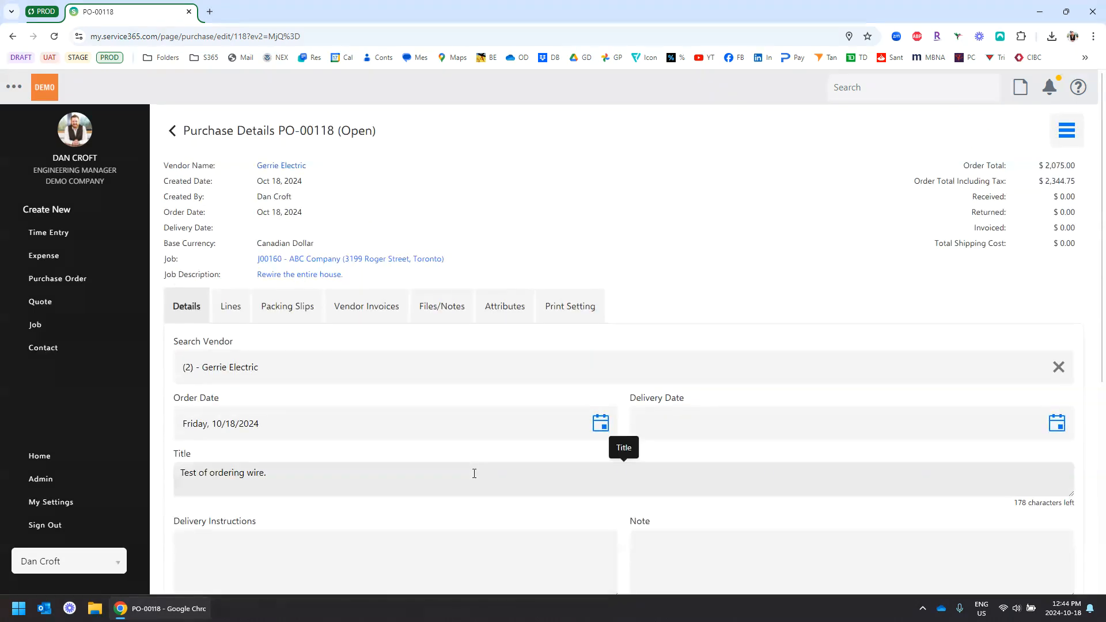
click(229, 308)
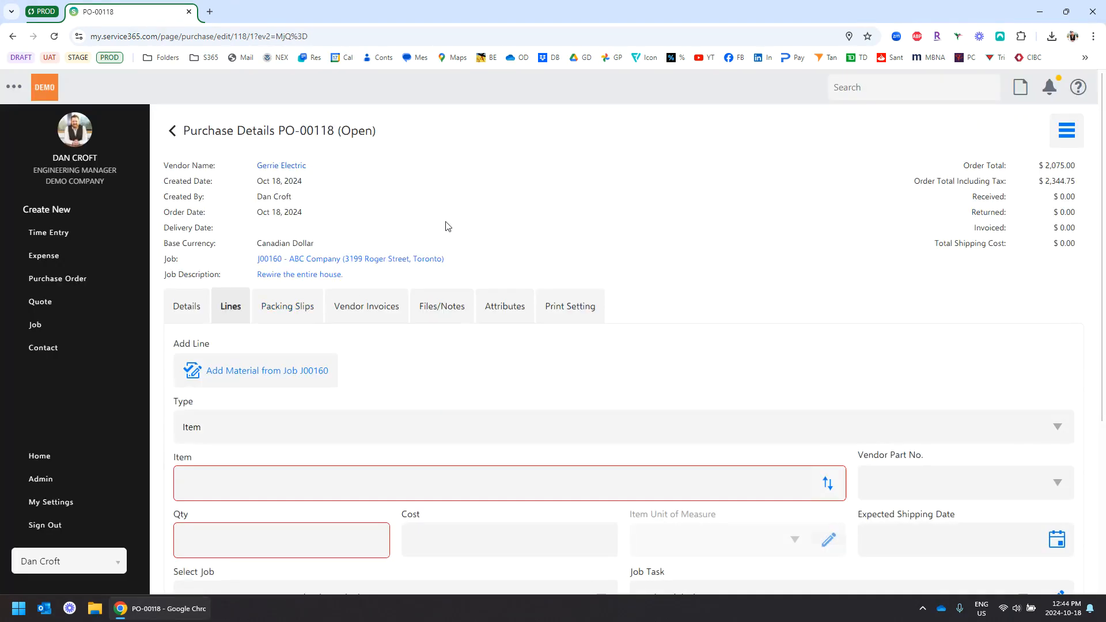
scroll(444, 225, down, 4)
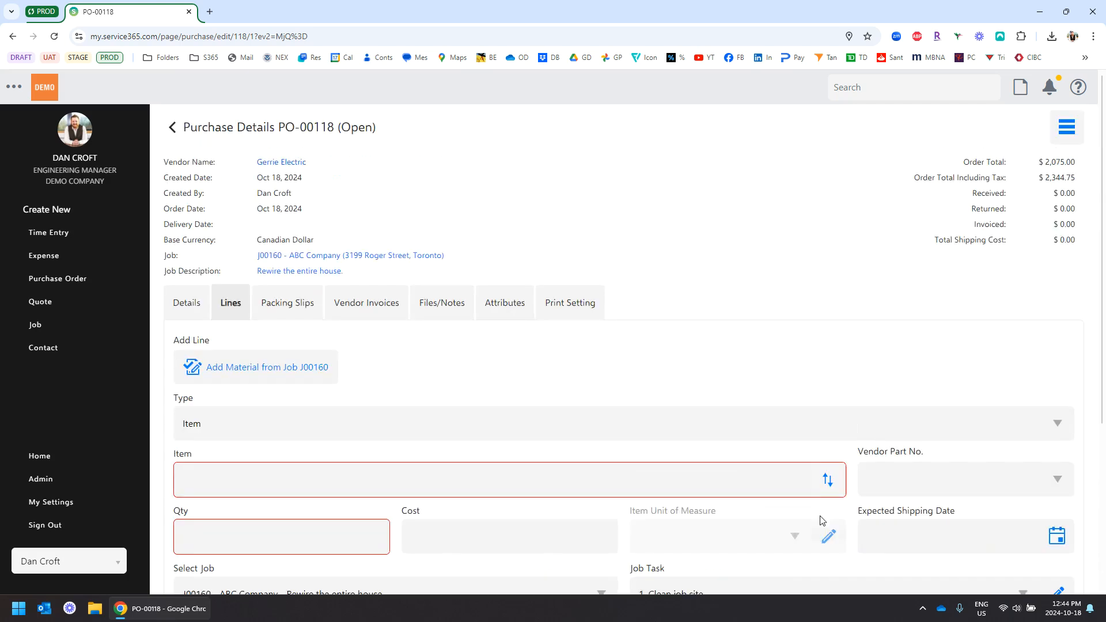
scroll(822, 519, up, 4)
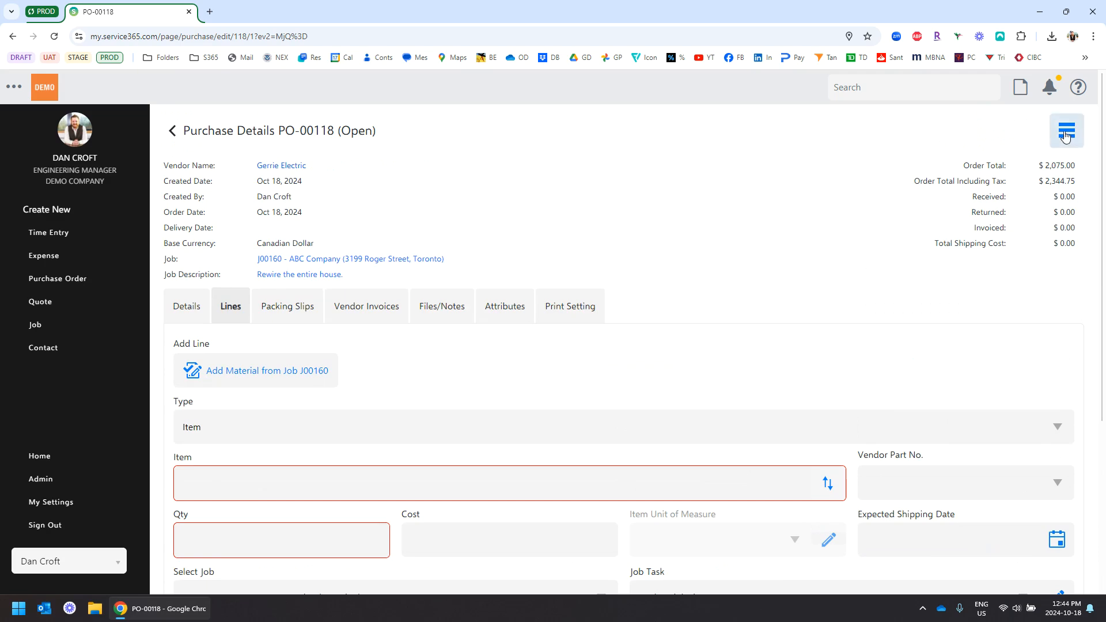
Release the purchase order and review its printed layout in the print preview
click(1065, 134)
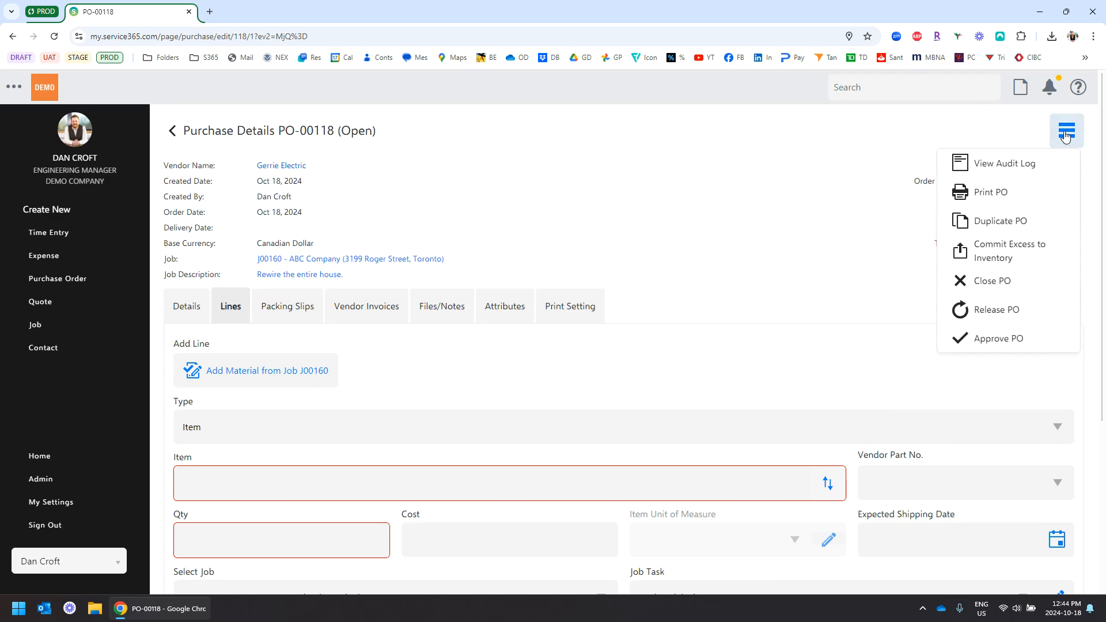
click(1005, 317)
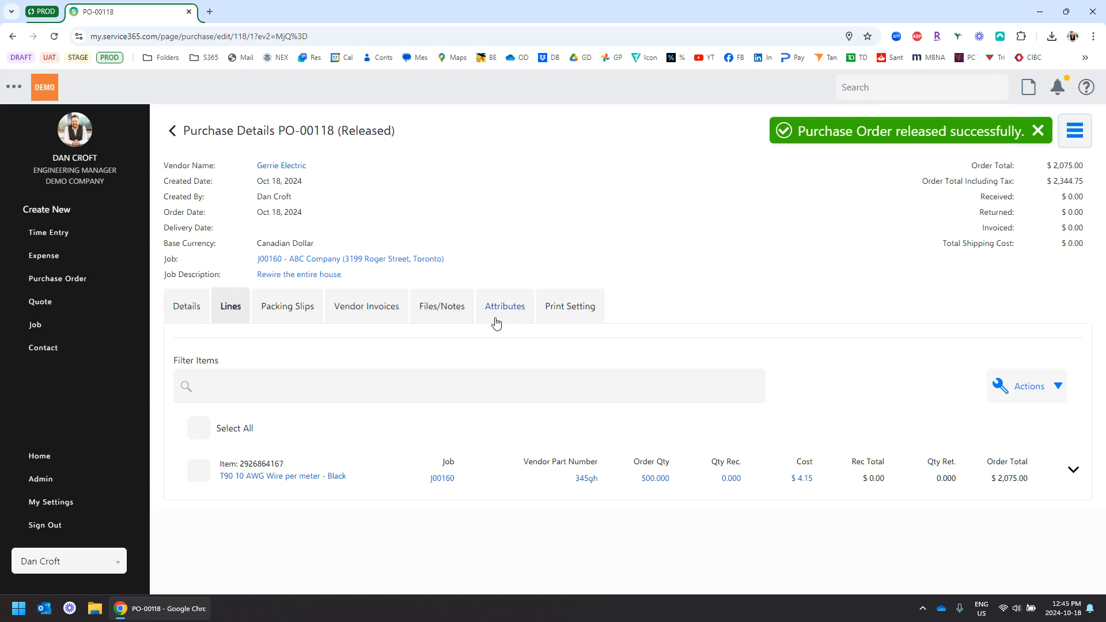
click(1063, 140)
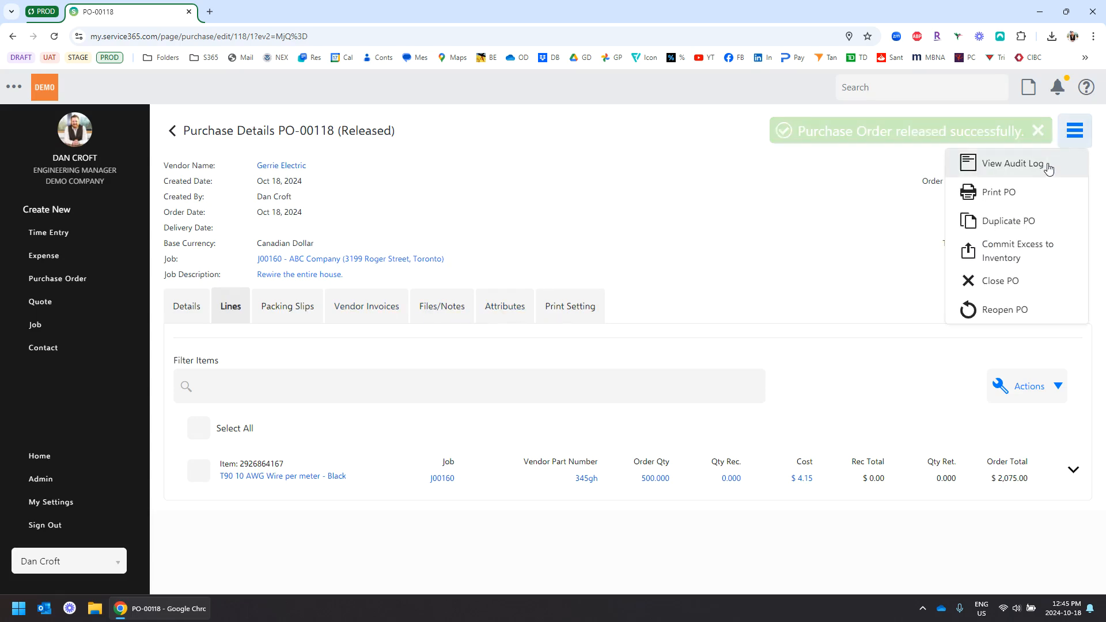
click(994, 194)
scroll(636, 302, down, 2)
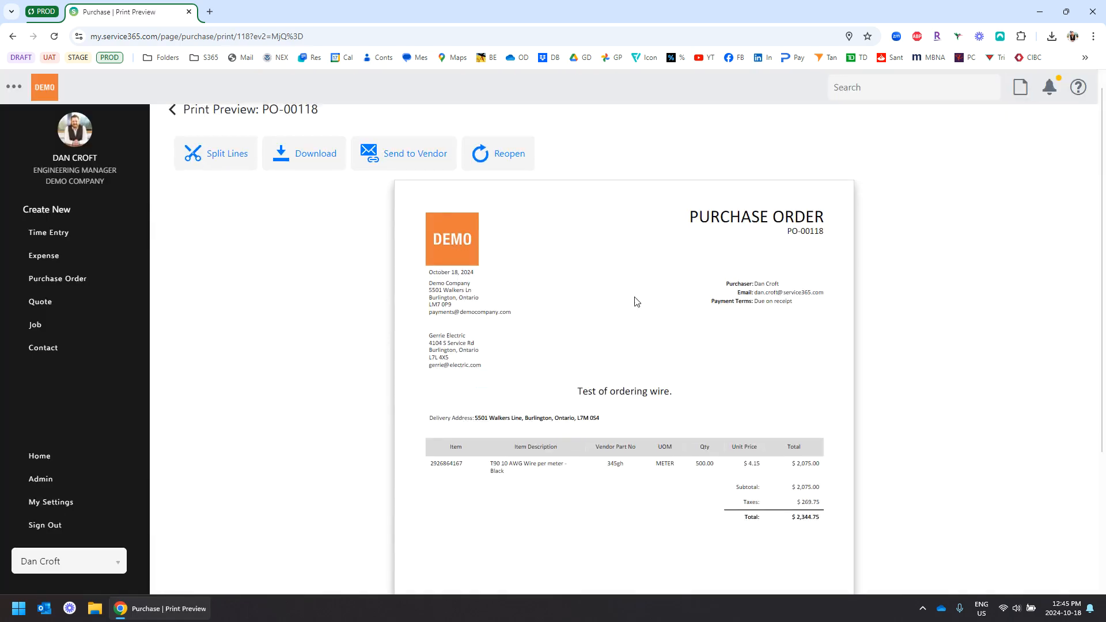
scroll(636, 301, down, 2)
scroll(682, 311, up, 1)
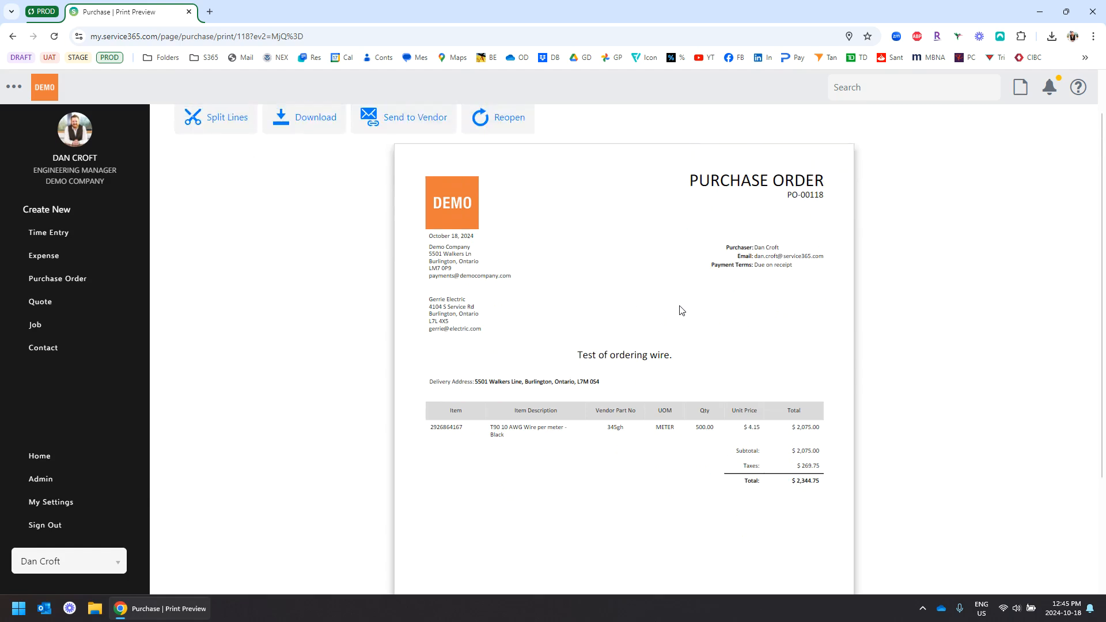
scroll(682, 311, up, 1)
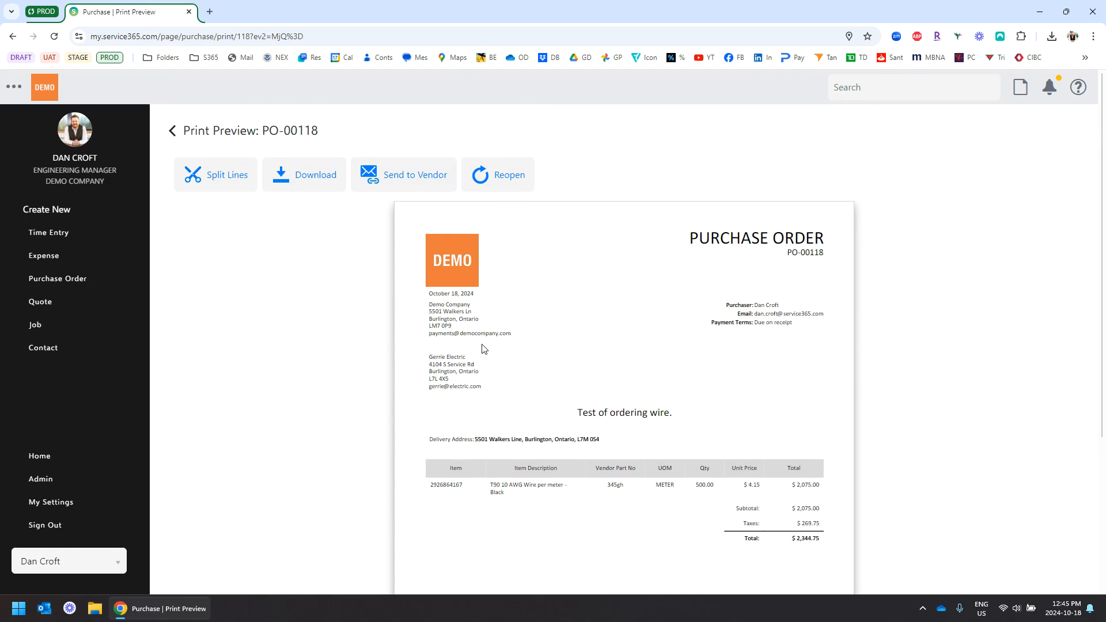
Try splitting the T90 wire line into 3 lines with quantities of 200 for lines 1 and 2, and cancel the split
click(227, 191)
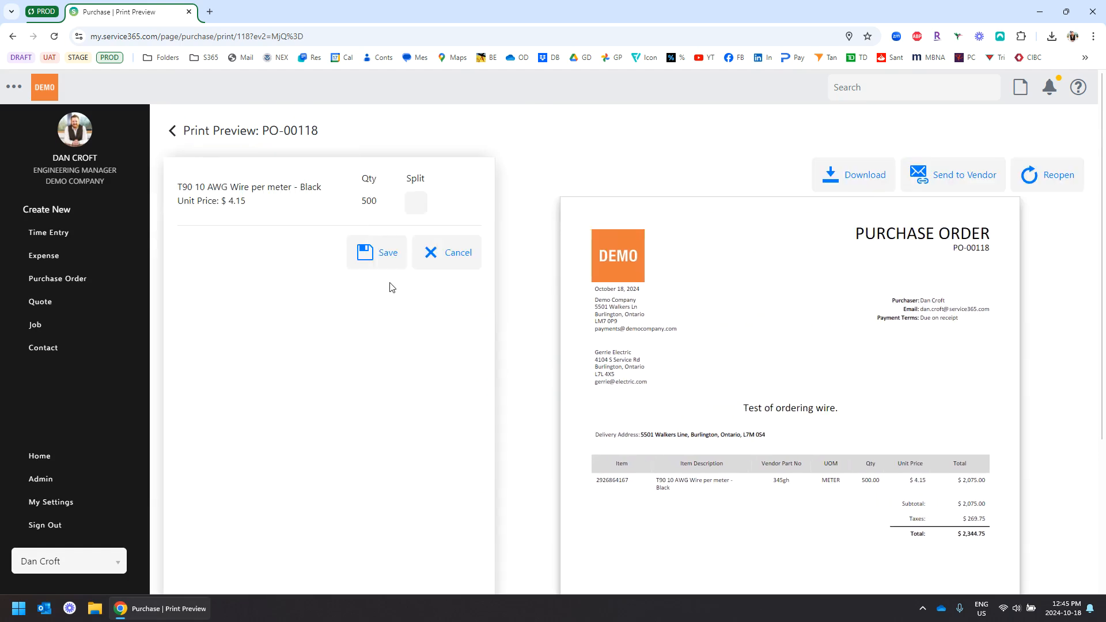
click(416, 211)
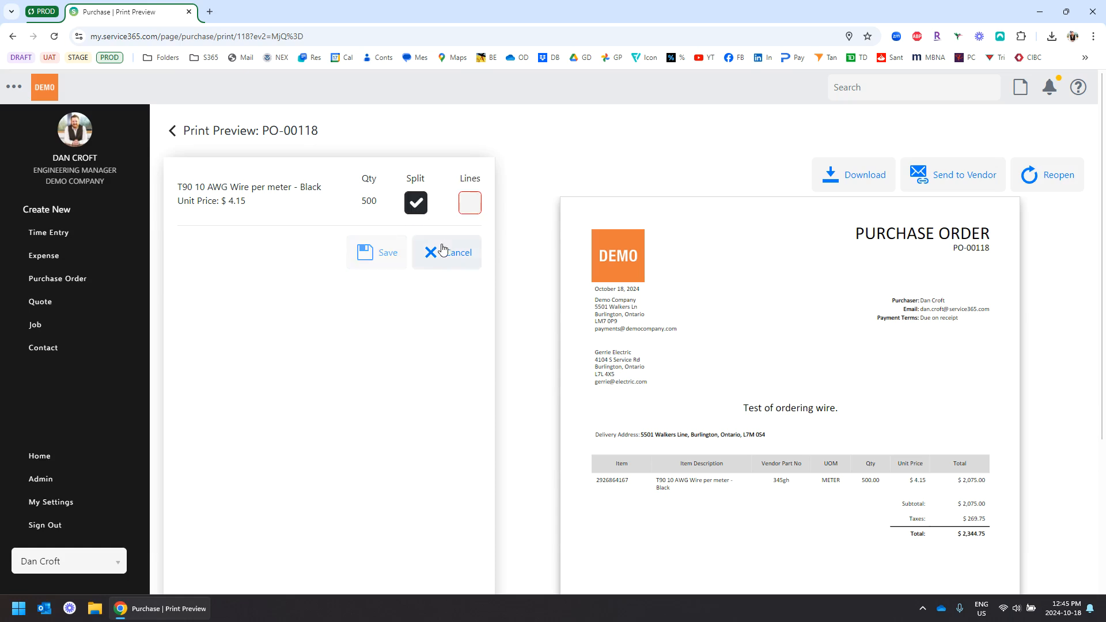
click(470, 204)
text(3)
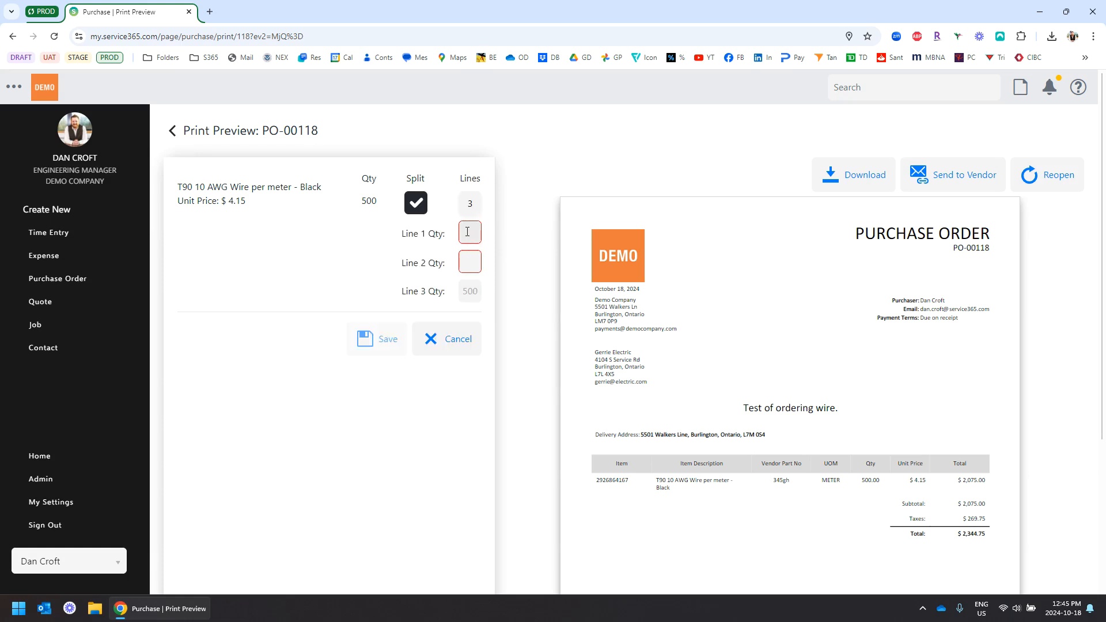
click(468, 232)
text(200)
click(479, 257)
text(200)
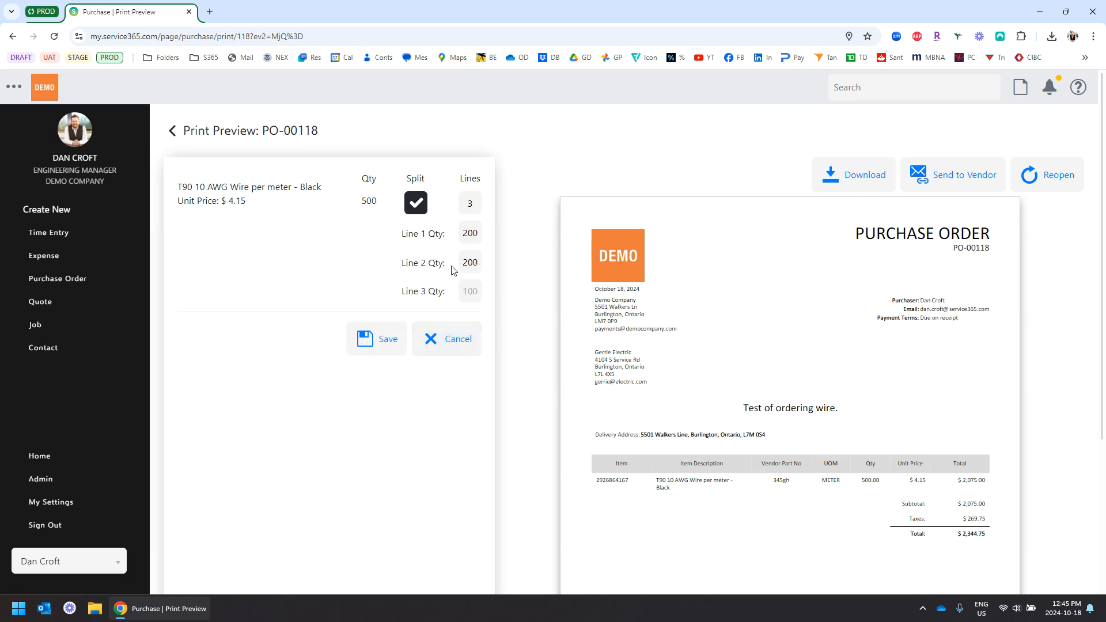
click(456, 360)
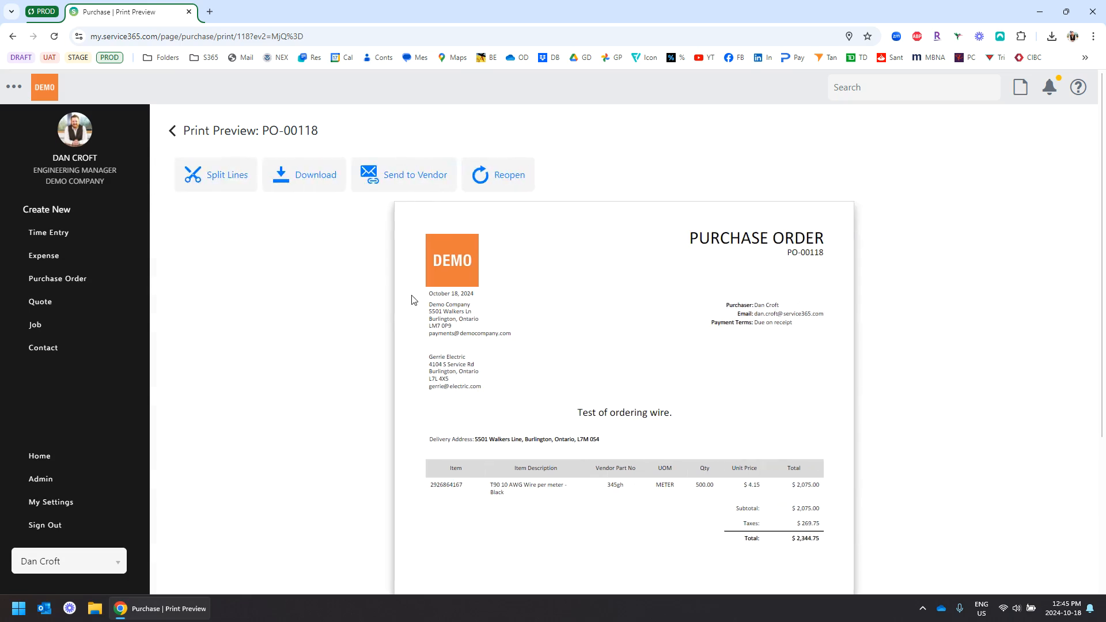
Upload the Packing Slip image from the Sample Docs folder as the purchase order's packing slip
click(173, 131)
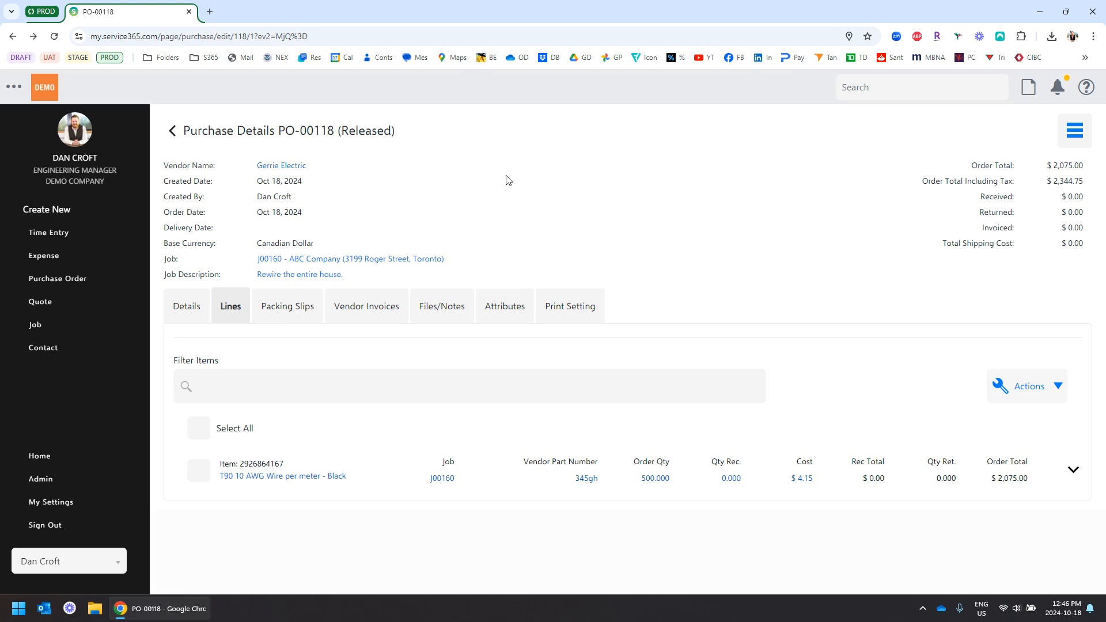
click(308, 310)
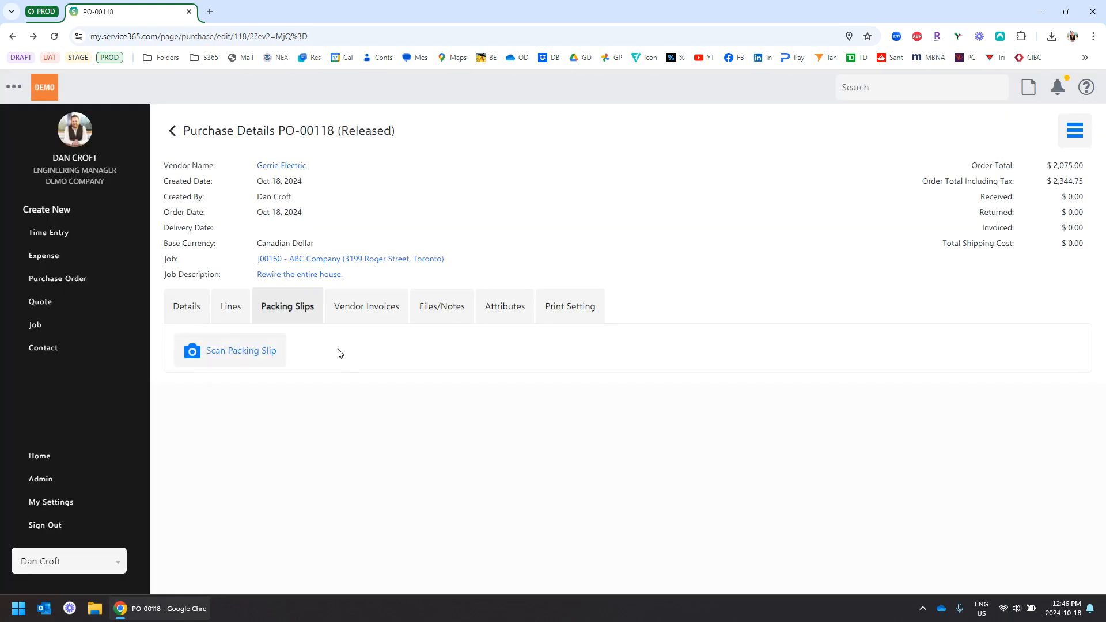
click(212, 351)
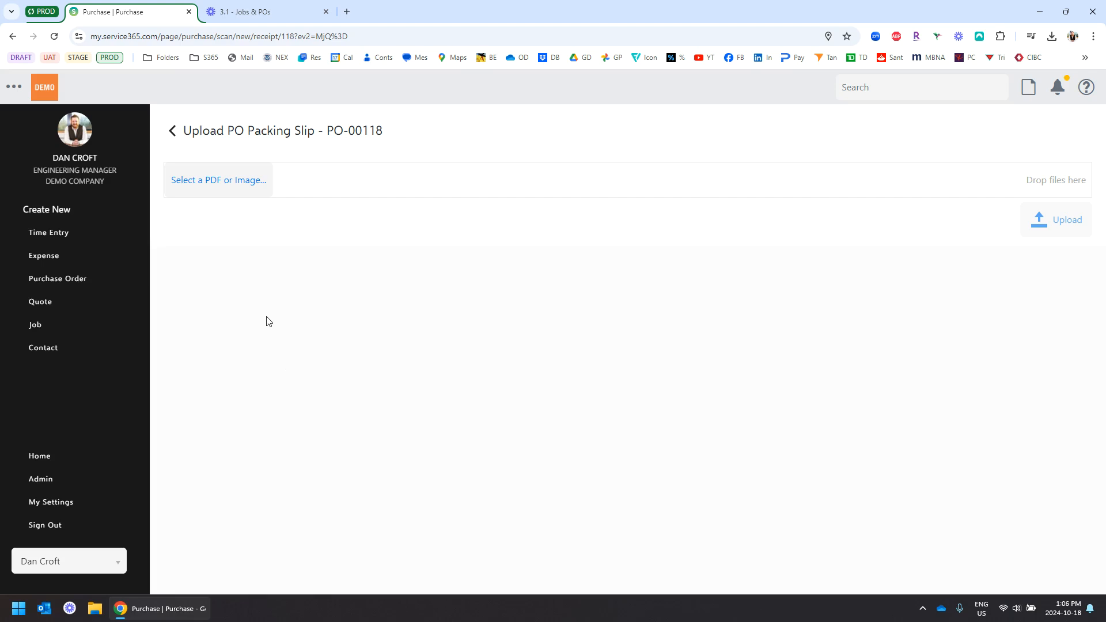
click(218, 191)
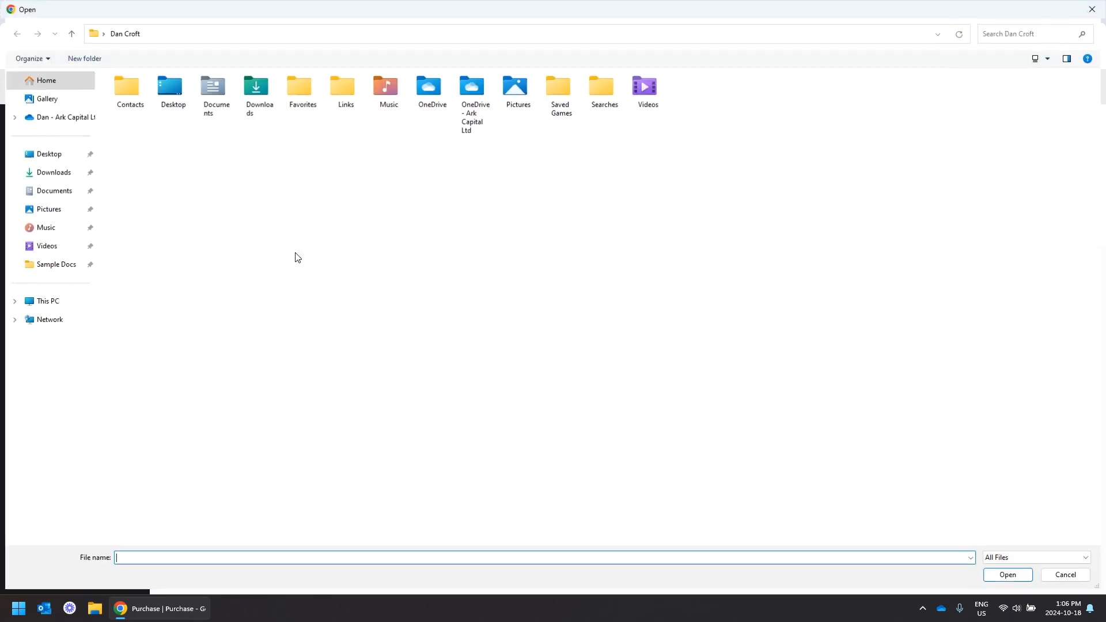
click(58, 265)
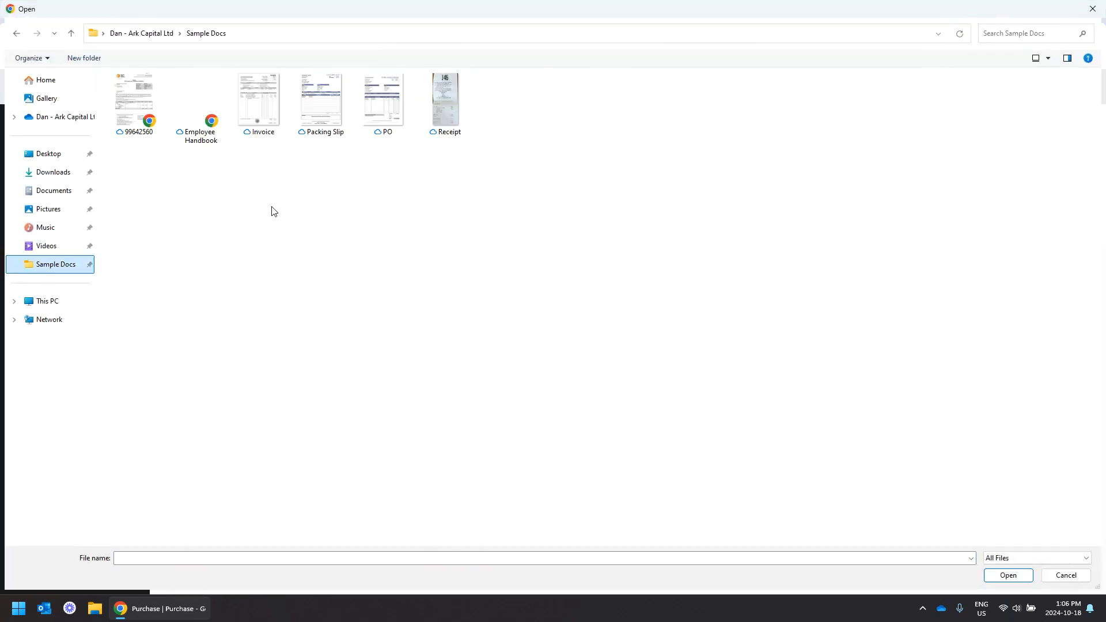
click(317, 105)
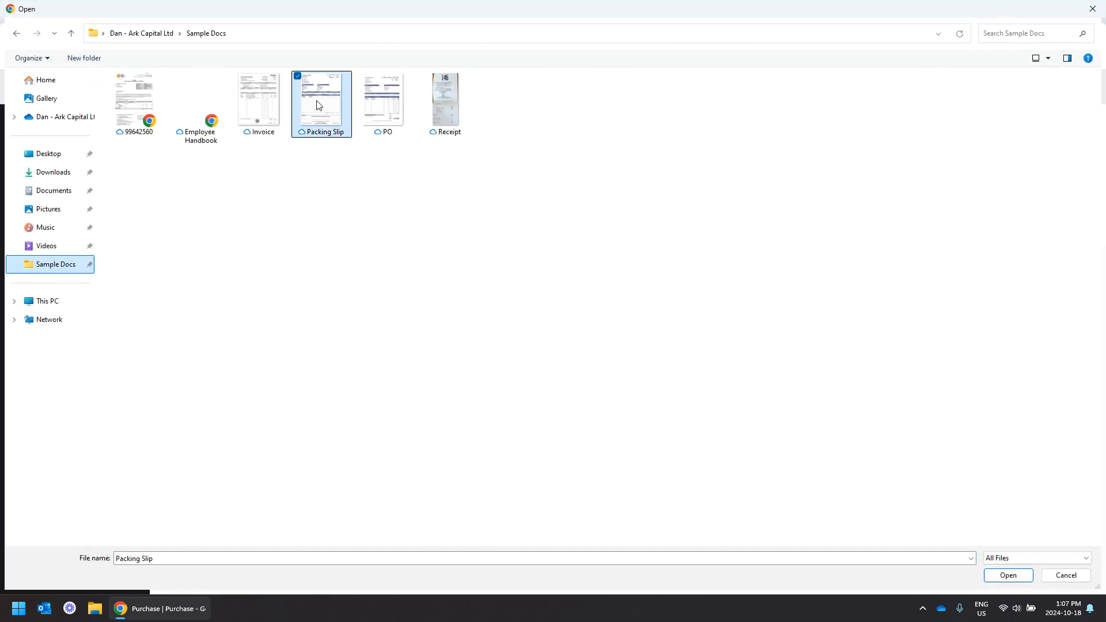
key(Return)
scroll(455, 289, down, 10)
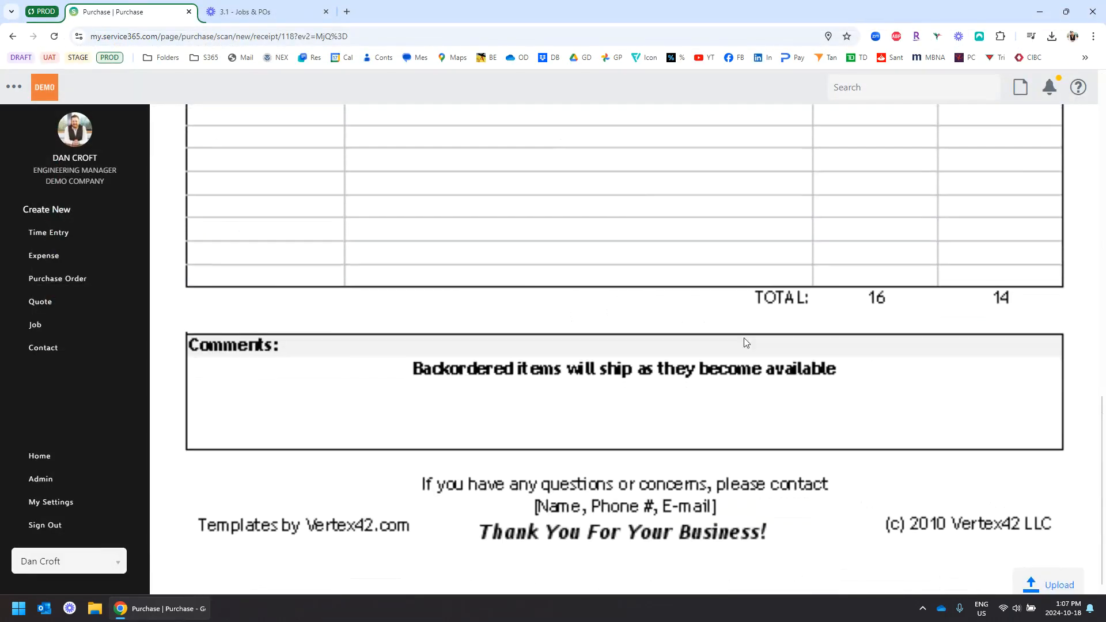
click(1051, 567)
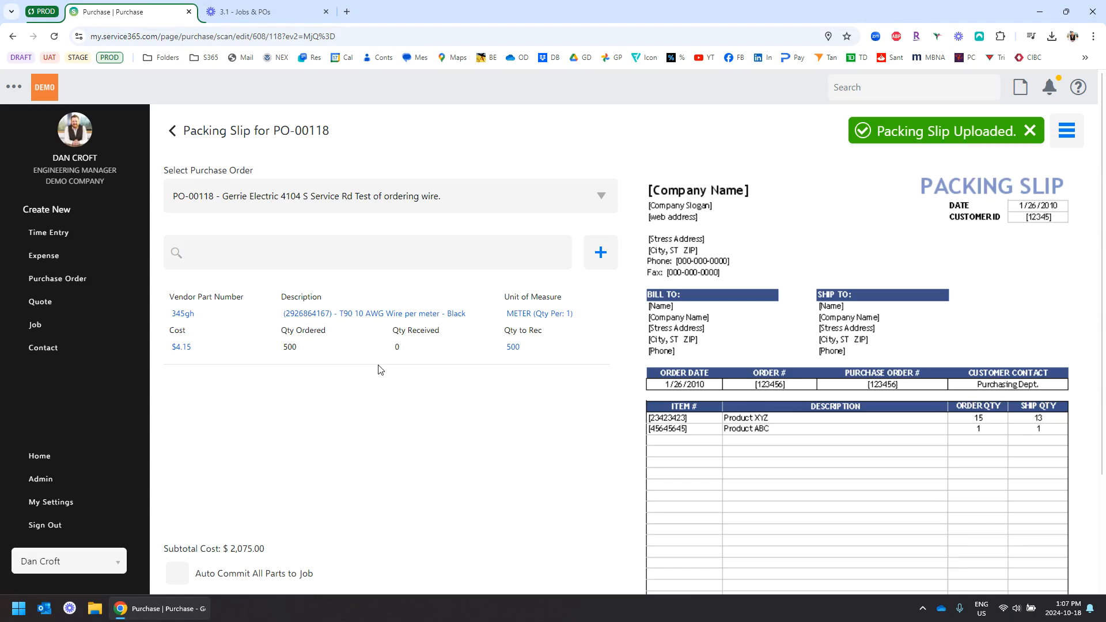
Receive the wire against the packing slip with Auto Commit All Parts to Job enabled
scroll(379, 369, down, 3)
scroll(380, 369, up, 1)
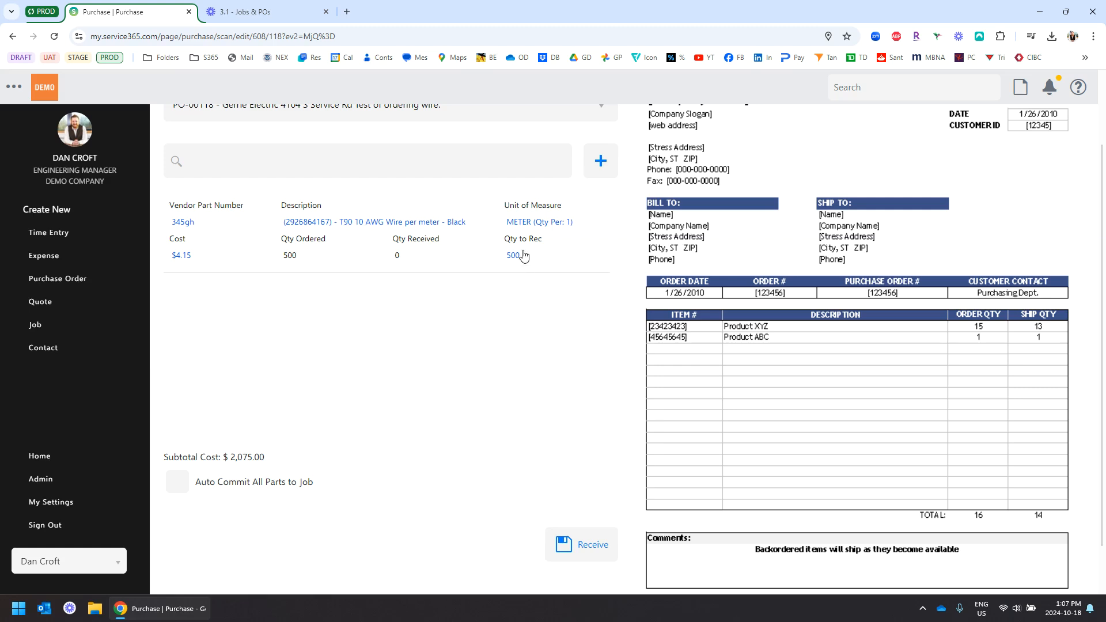
scroll(346, 343, down, 1)
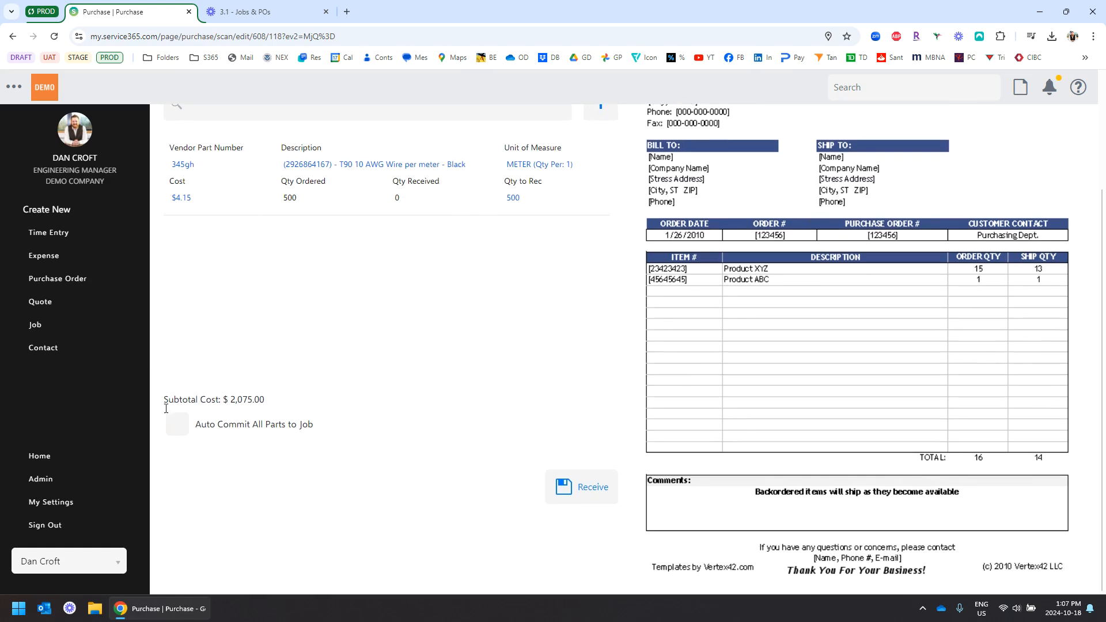
click(183, 426)
click(567, 487)
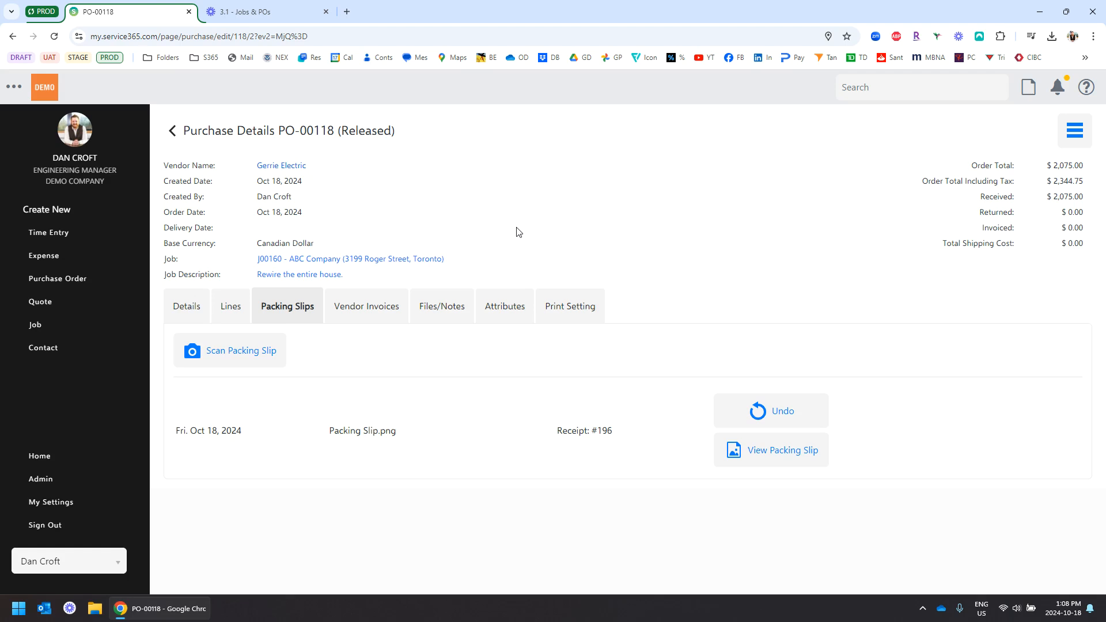
Upload the Invoice image from the Sample Docs folder as the purchase order's vendor invoice
click(362, 314)
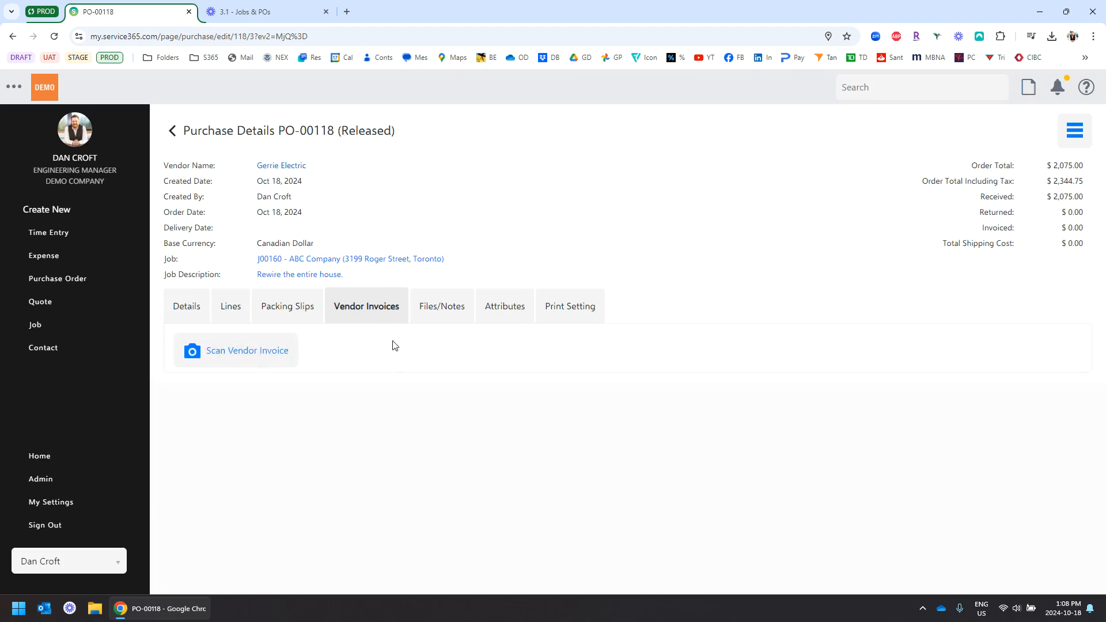
click(252, 360)
click(217, 192)
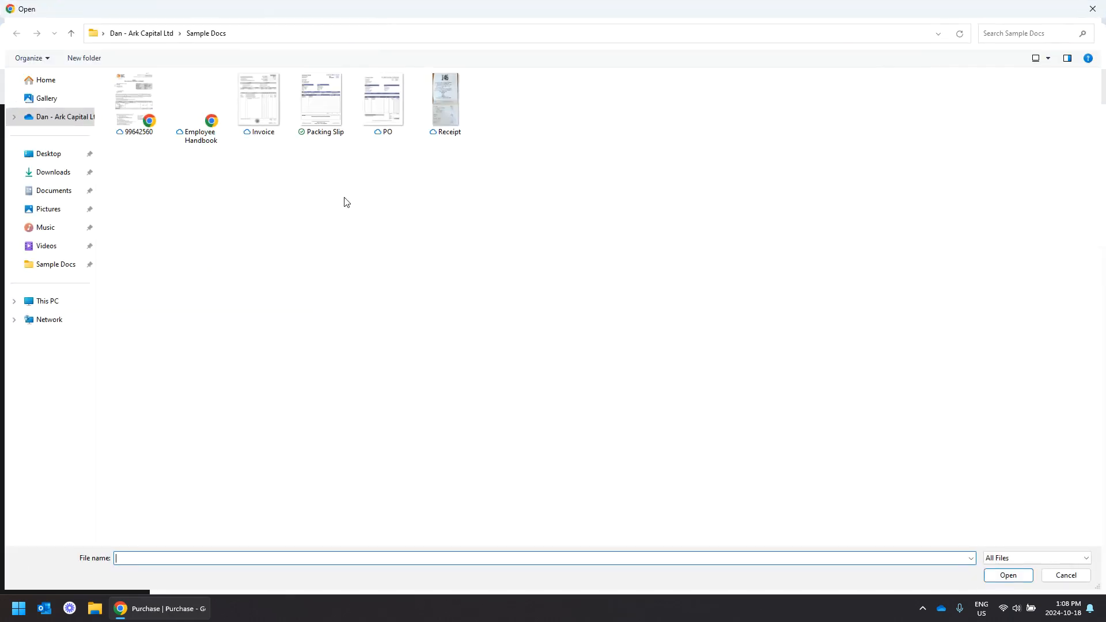
click(276, 107)
key(Return)
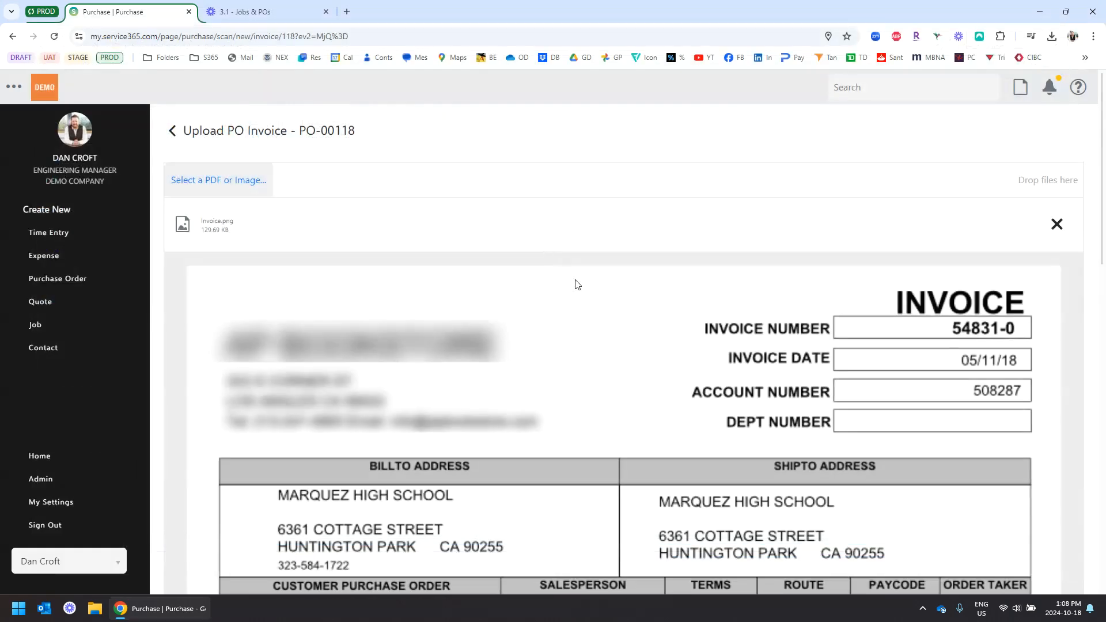
scroll(697, 341, down, 10)
click(1041, 564)
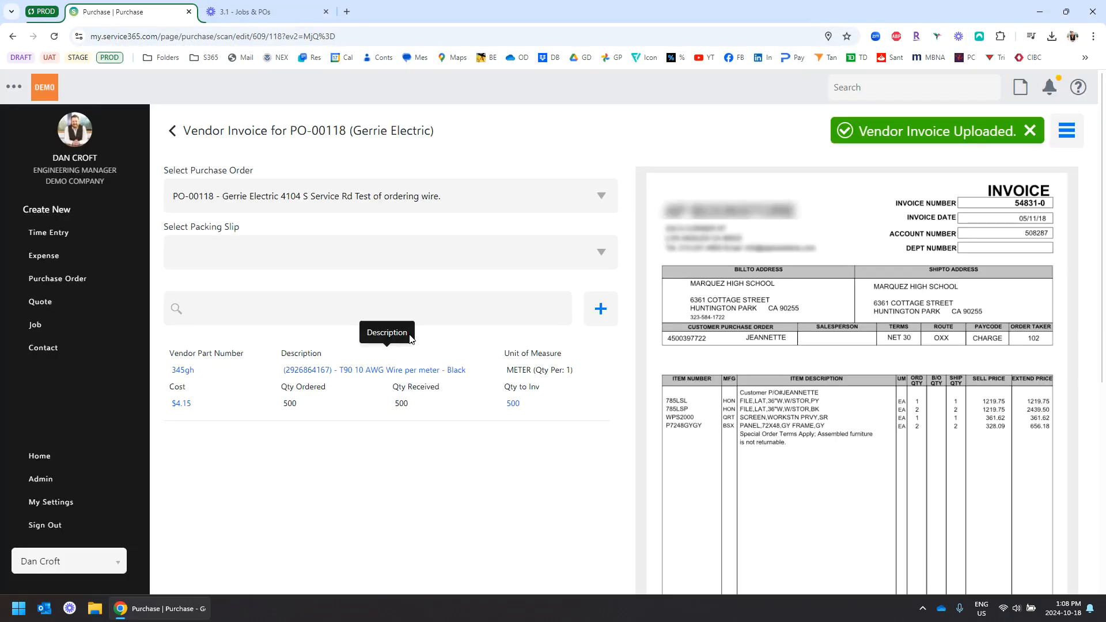
Set the vendor invoice number to 54321 and save the invoice to the purchase order, accepting the duplicate number
scroll(444, 351, down, 3)
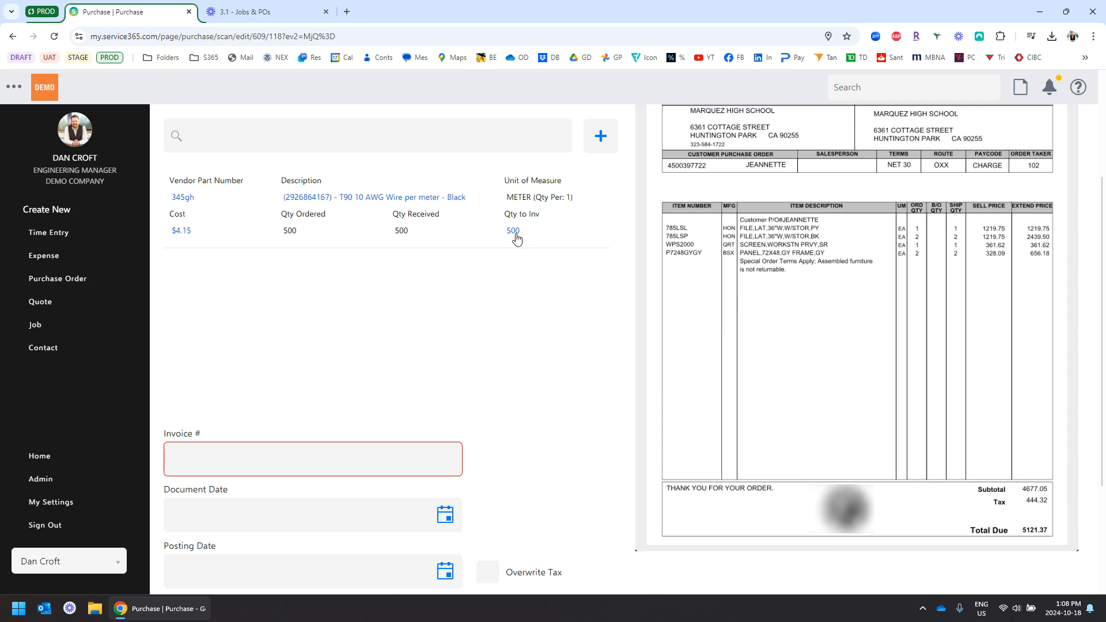
scroll(517, 239, down, 1)
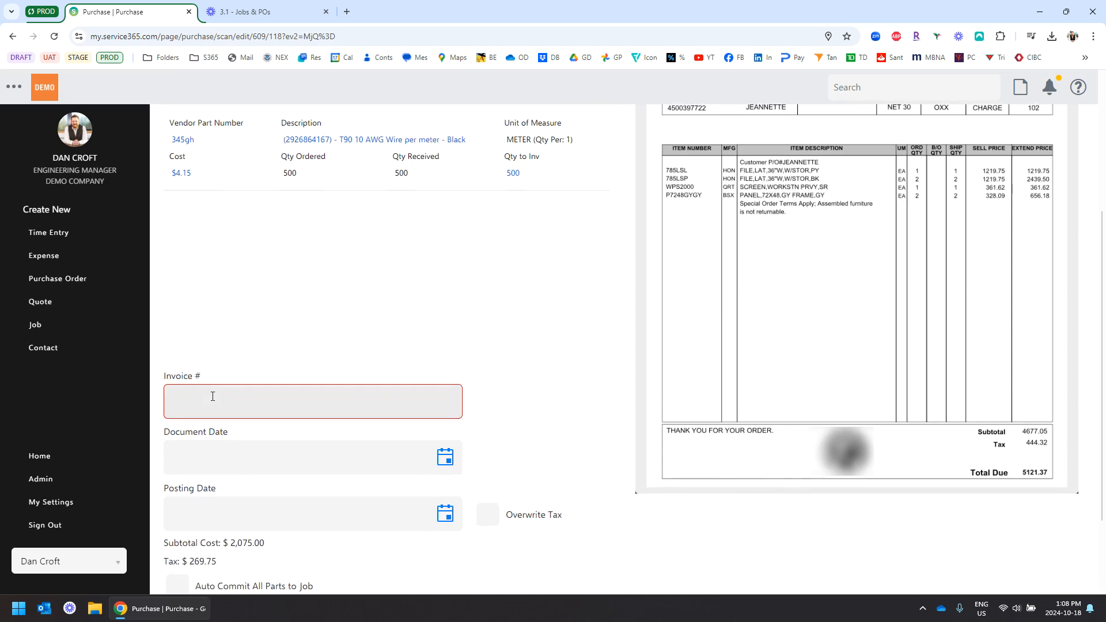
click(213, 396)
text(54321)
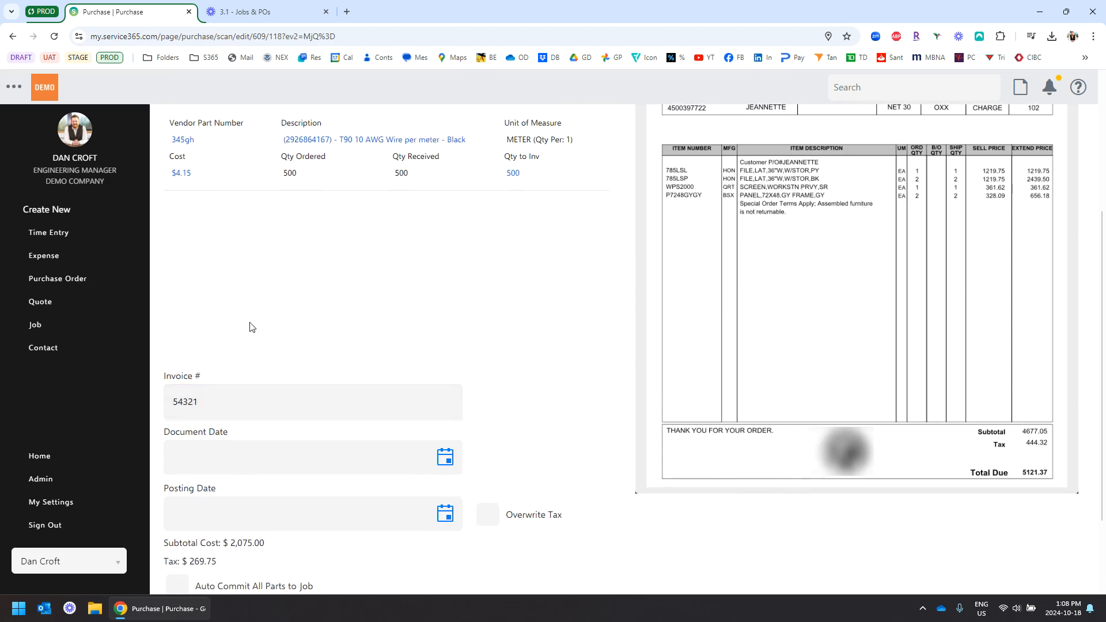
scroll(250, 323, down, 2)
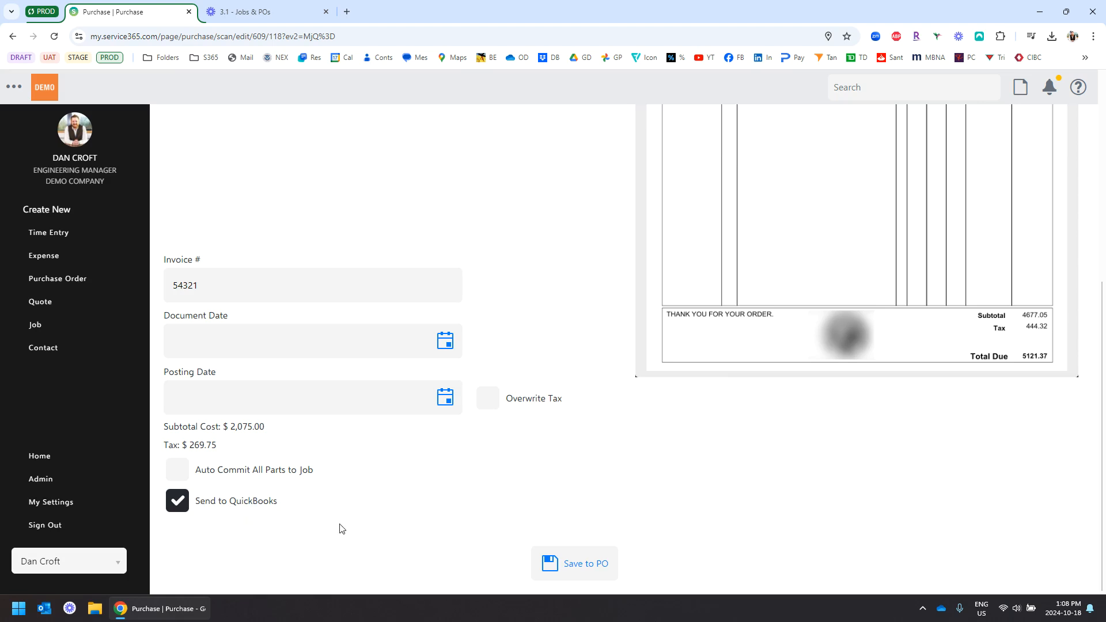
click(573, 566)
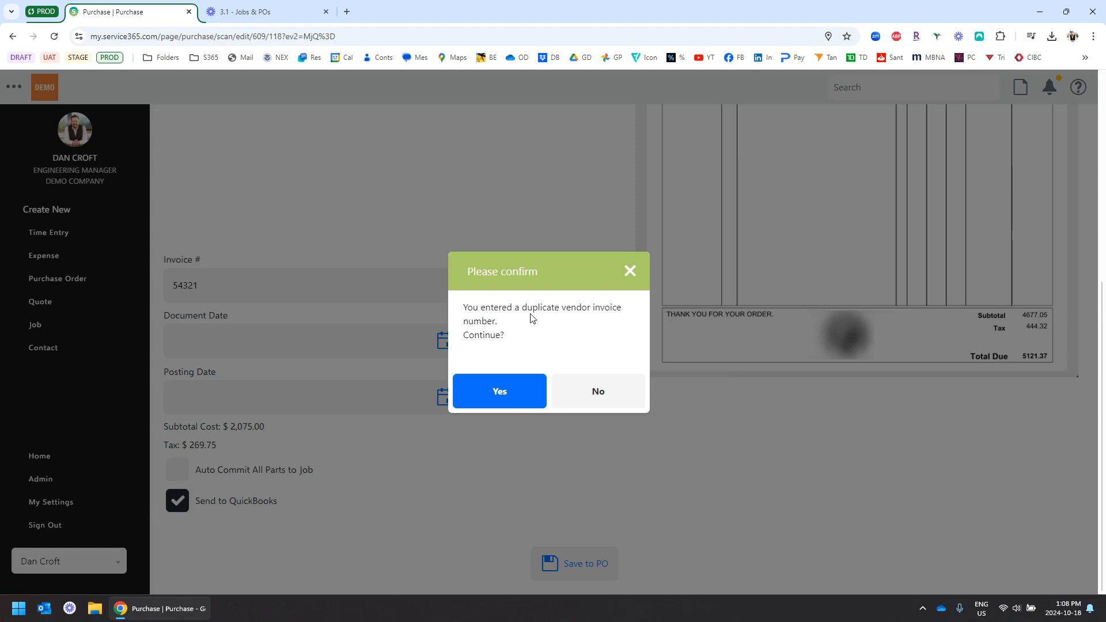
drag(465, 306, 500, 322)
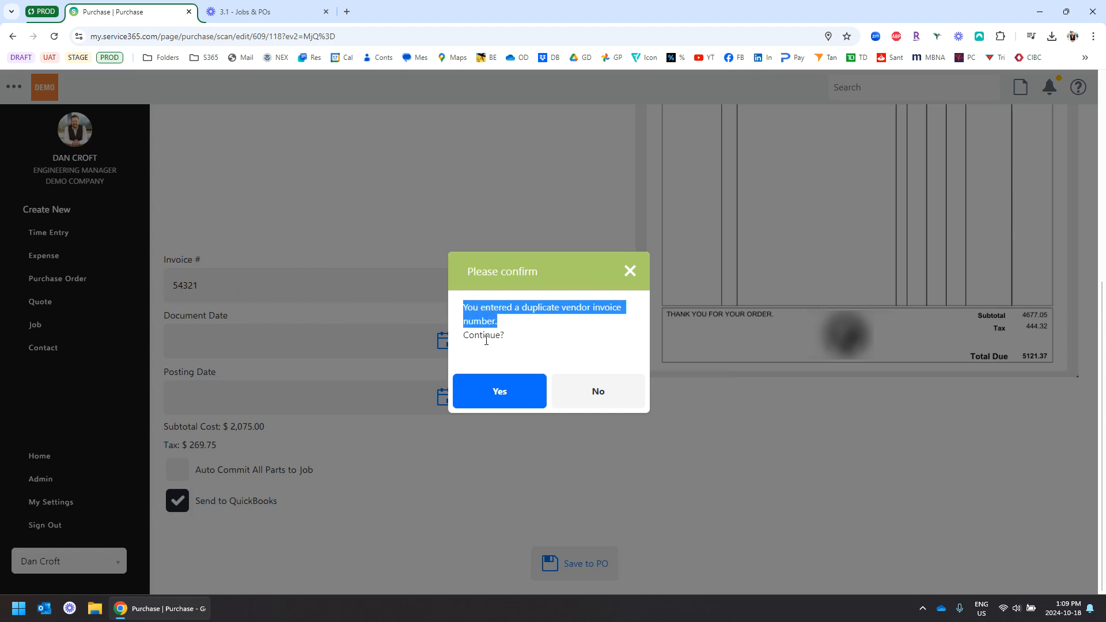
click(526, 343)
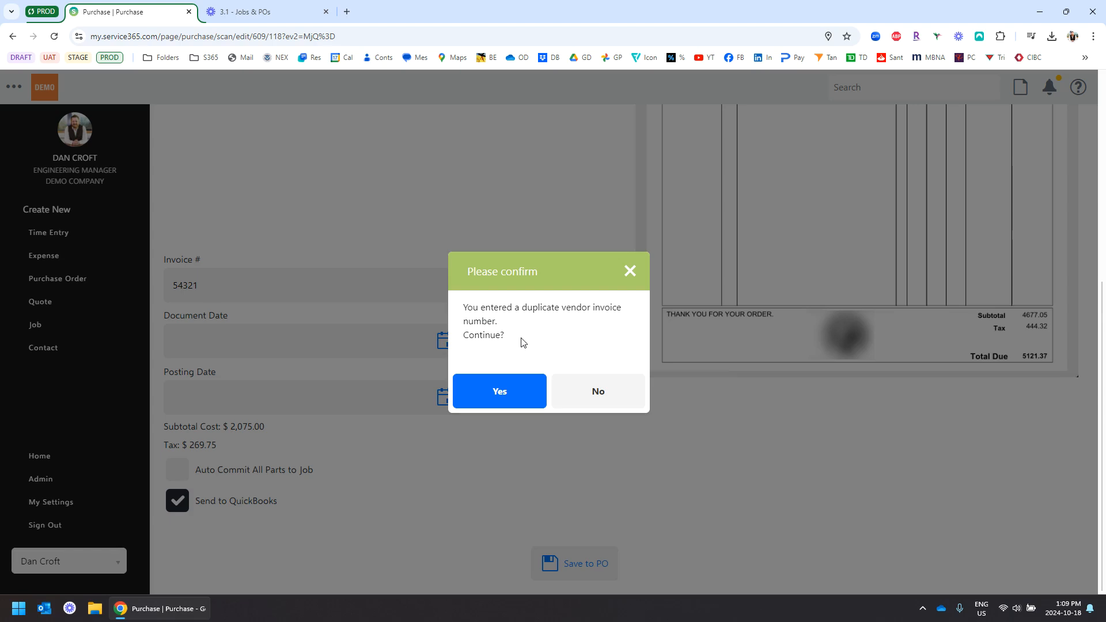
click(500, 391)
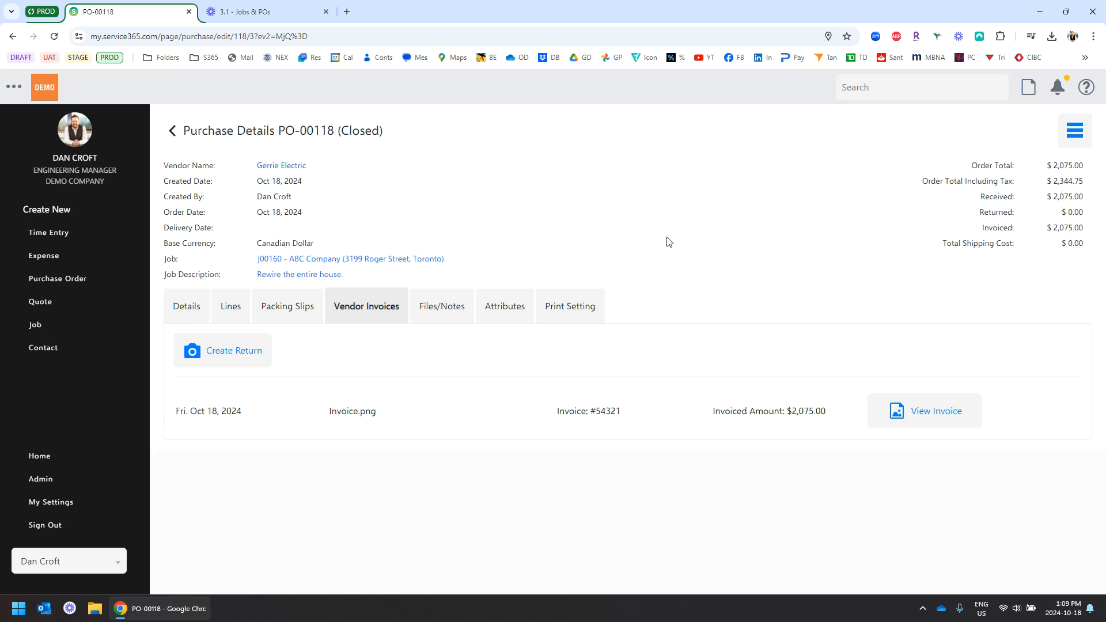
Open the house rewiring job linked to the purchase order
click(332, 261)
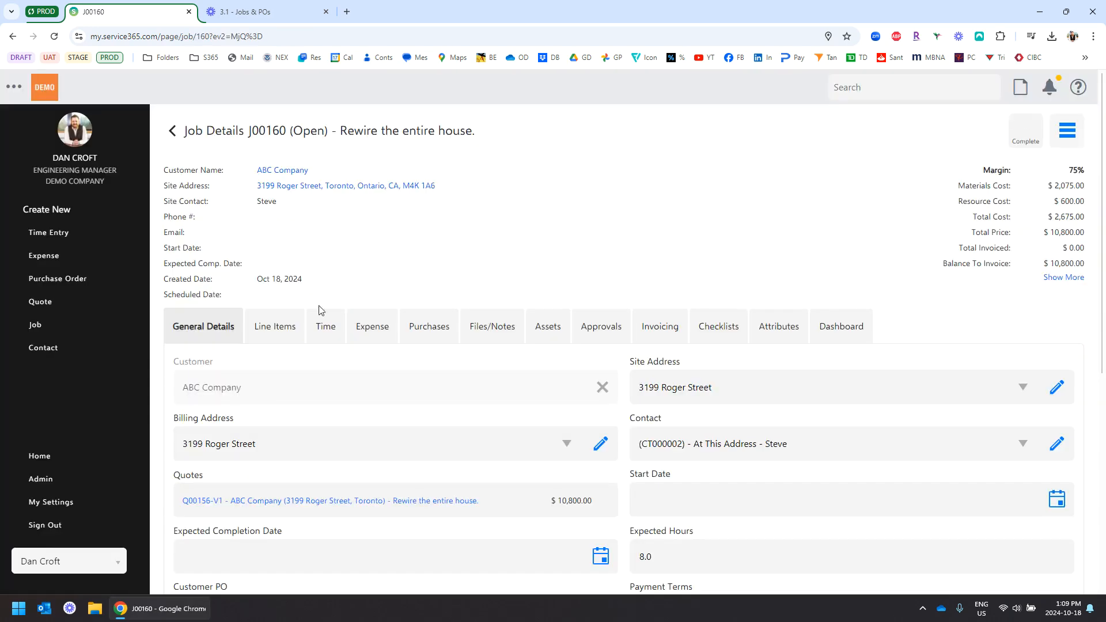
Examine the job's line items and the wire item's breakdown by inventory, purchase order and job task
click(277, 327)
scroll(472, 228, down, 3)
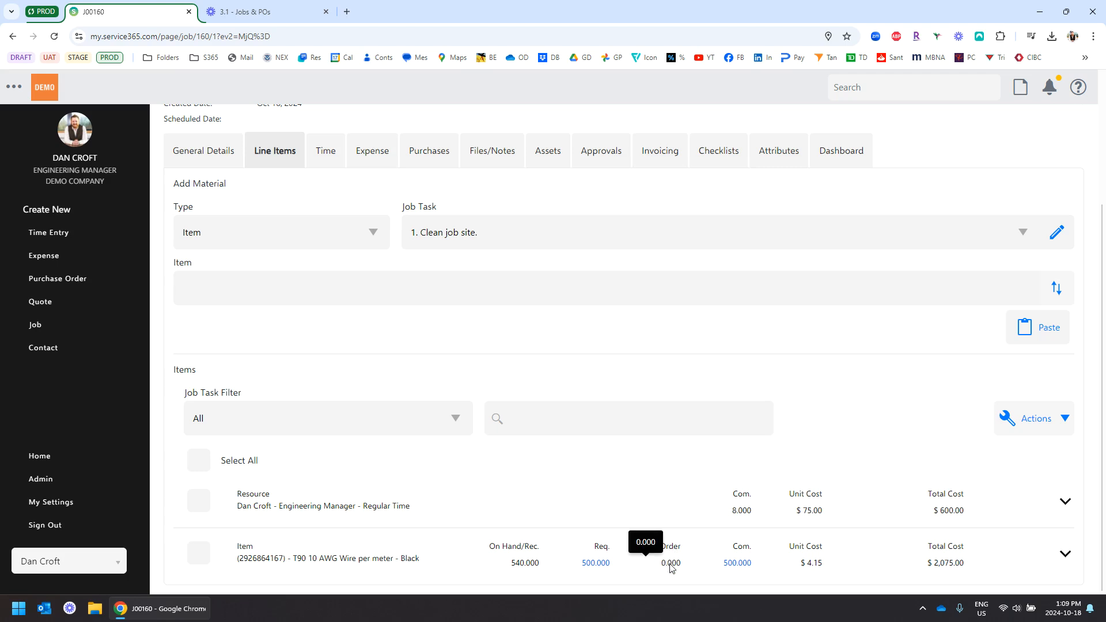
click(1066, 554)
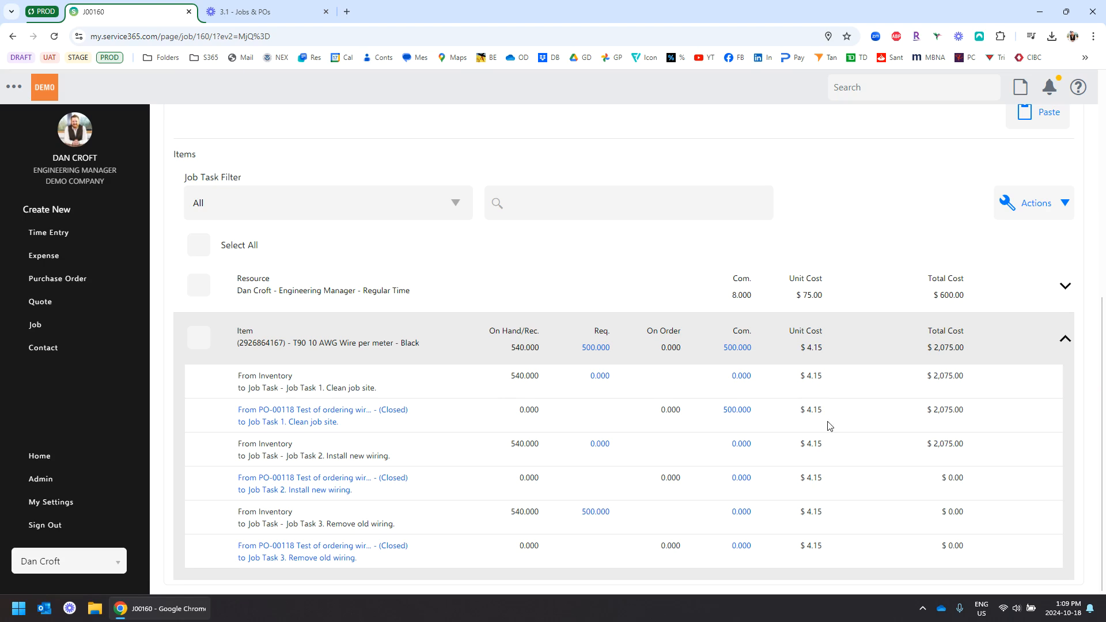
click(1066, 339)
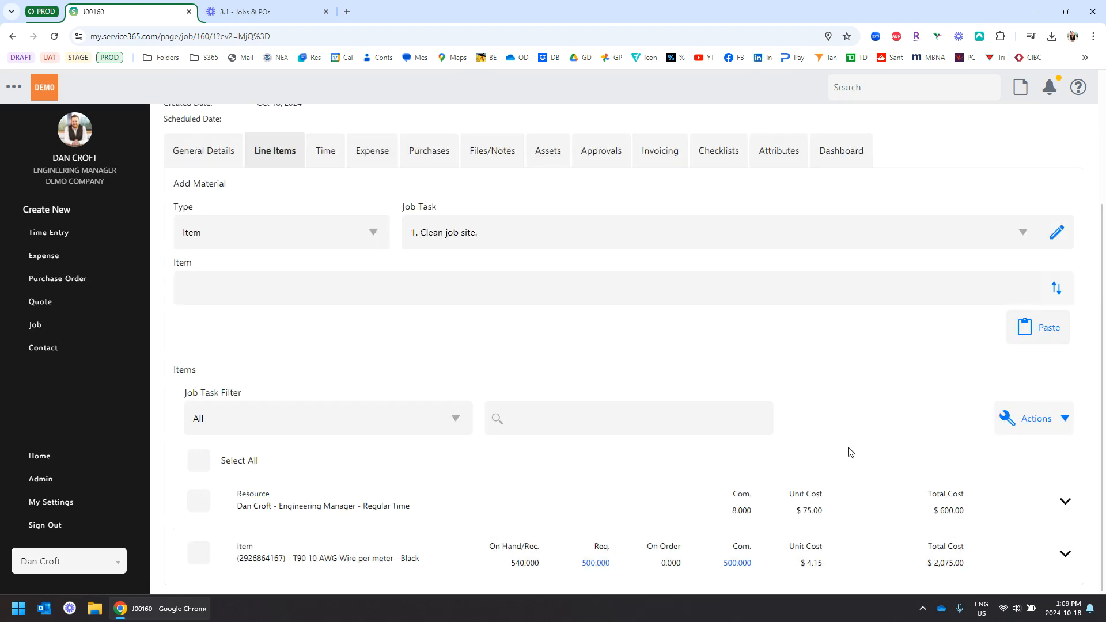
scroll(421, 484, up, 1)
scroll(435, 483, down, 1)
scroll(674, 461, up, 3)
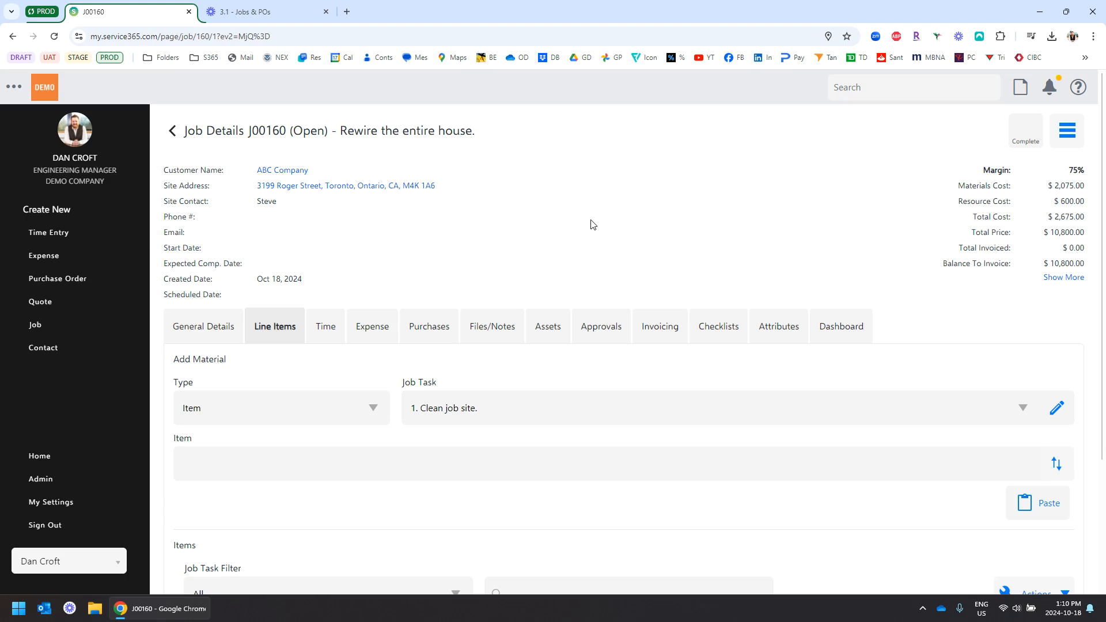
Mark the job tasks Clean job site, Install new wiring and Remove old wiring as complete
click(1067, 131)
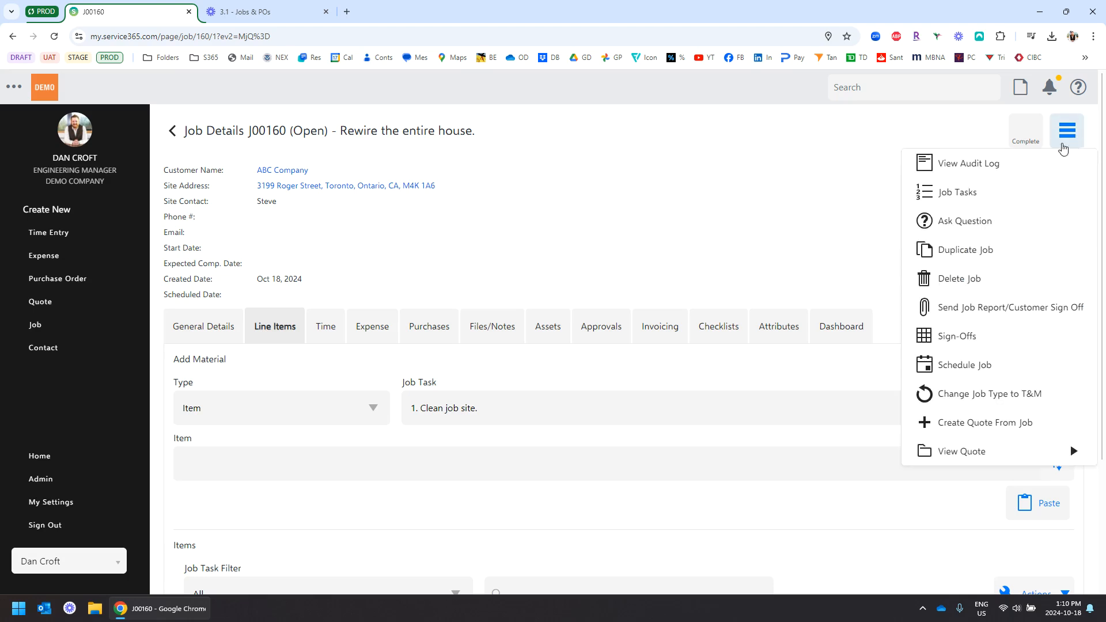
click(1001, 192)
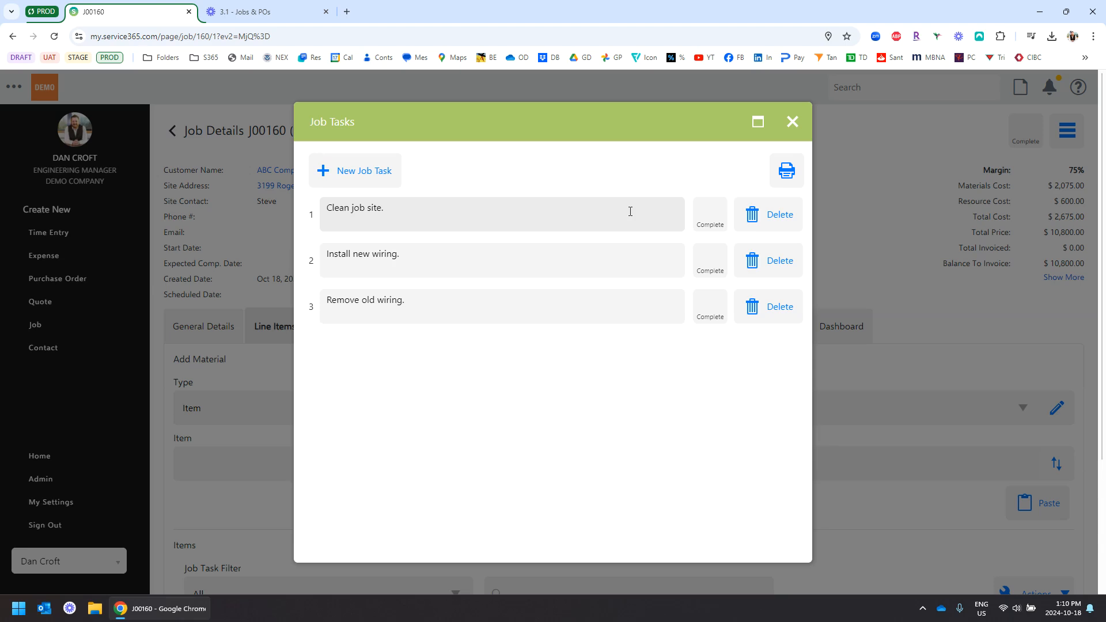
click(717, 223)
click(711, 266)
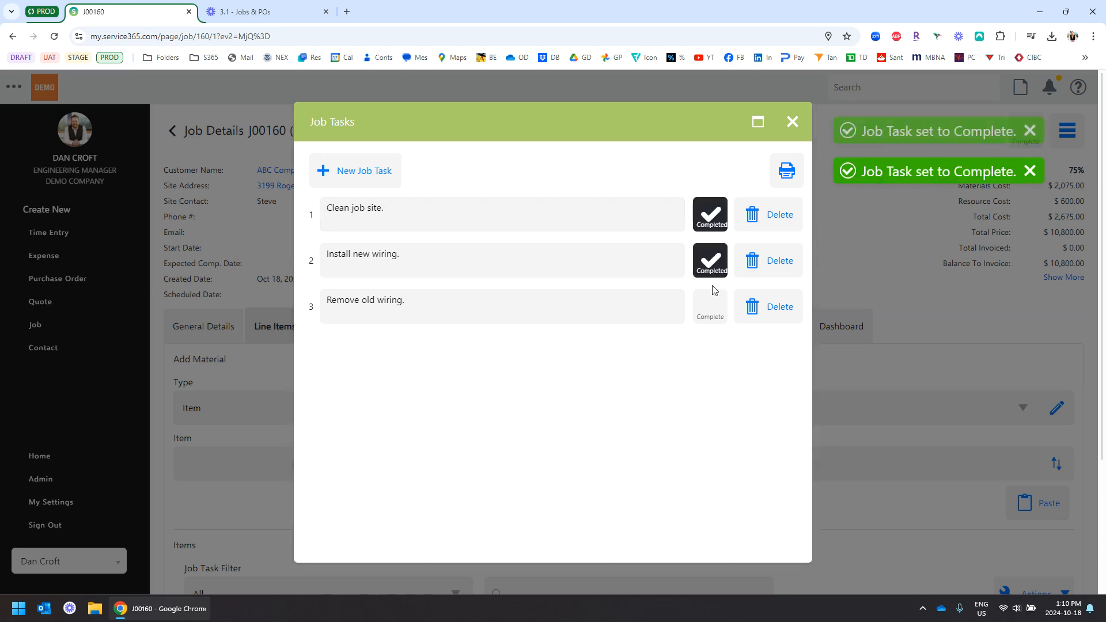
click(713, 296)
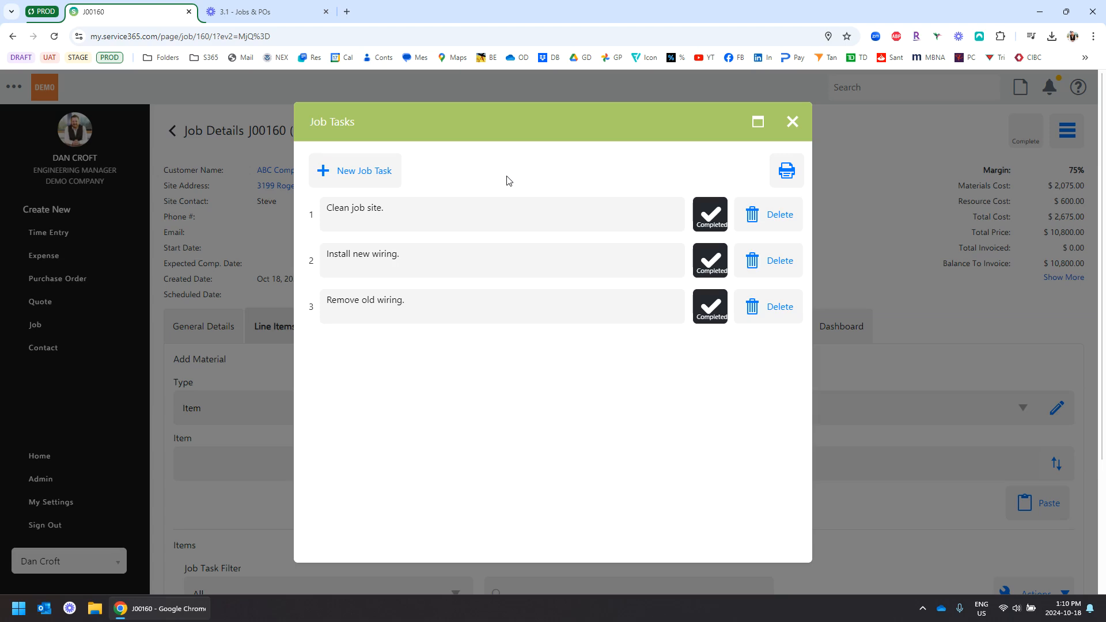
click(791, 123)
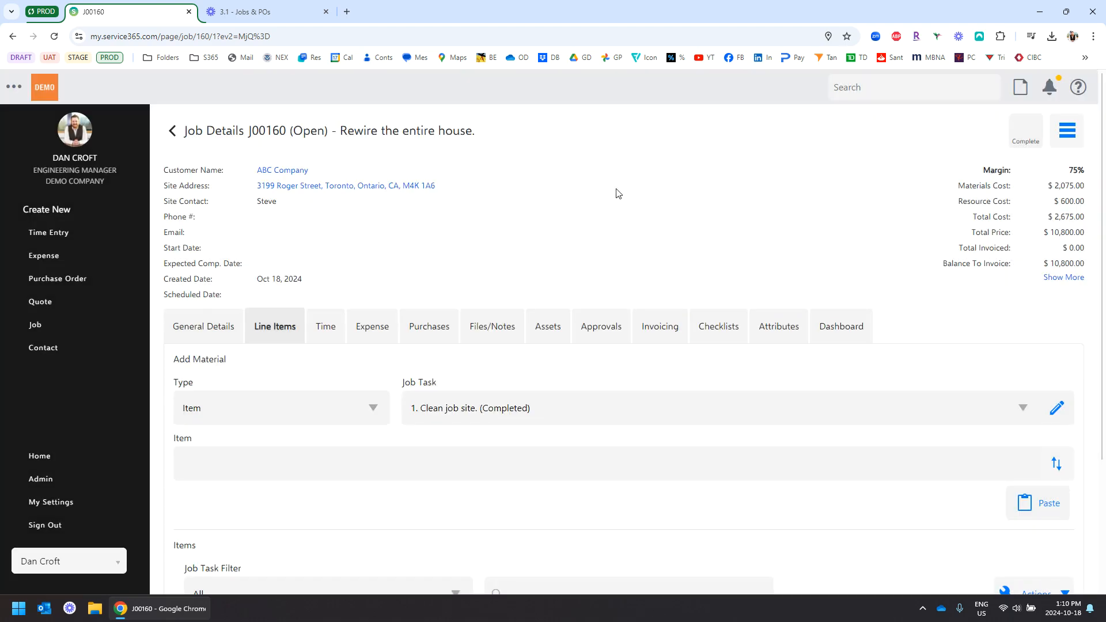
Set the house rewiring job to Complete and check its status in the job title
click(1016, 133)
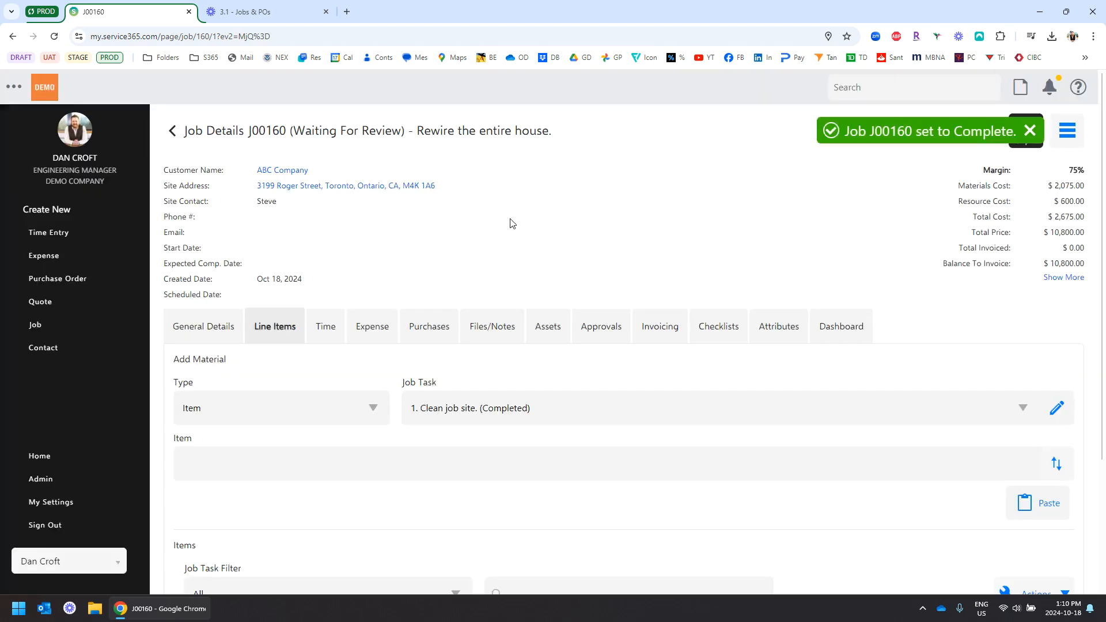
drag(402, 131, 296, 132)
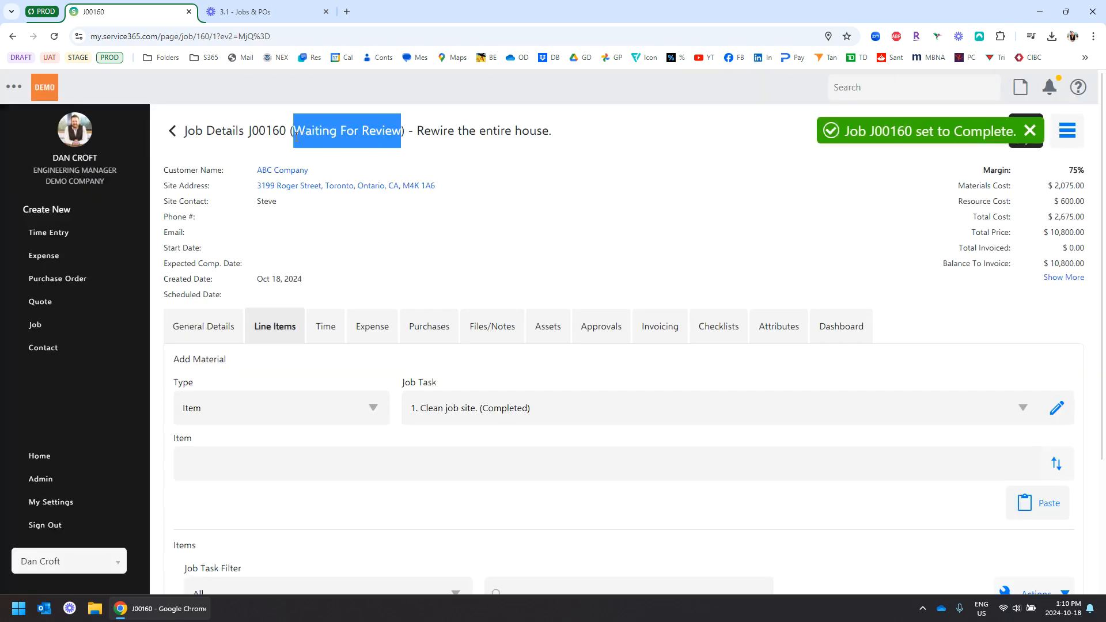
click(514, 197)
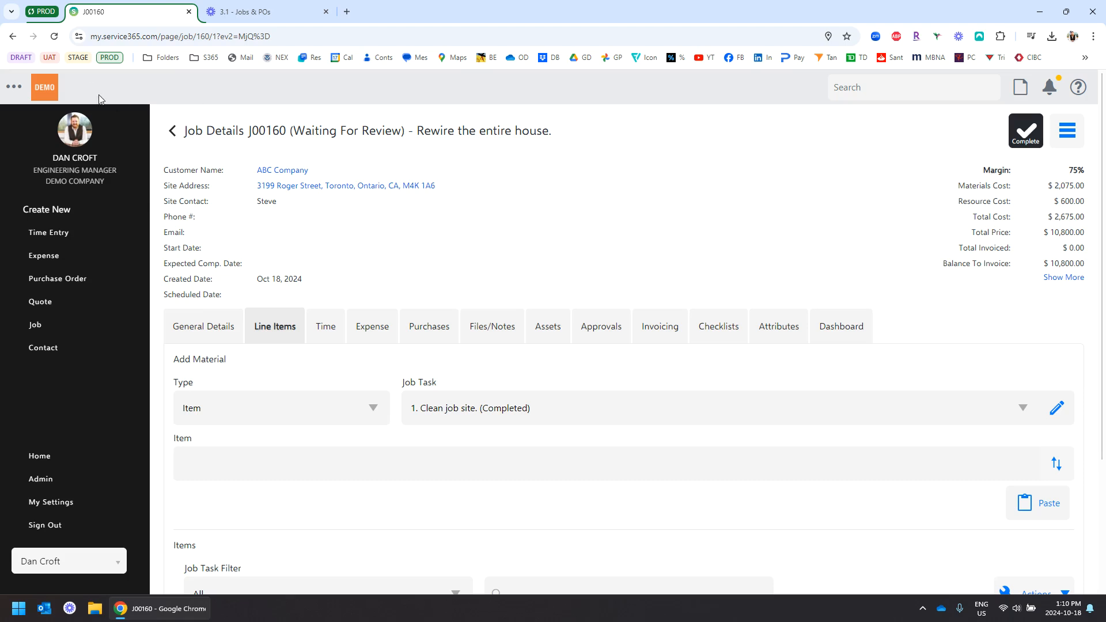
Return to the home page and list the jobs that are waiting for review
click(172, 130)
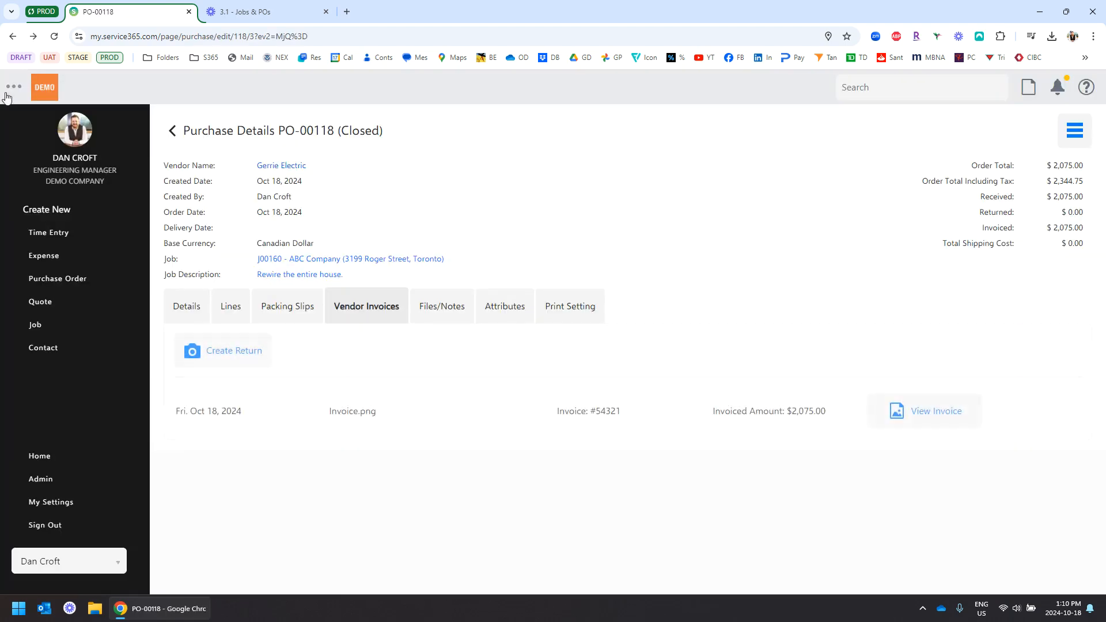
click(43, 96)
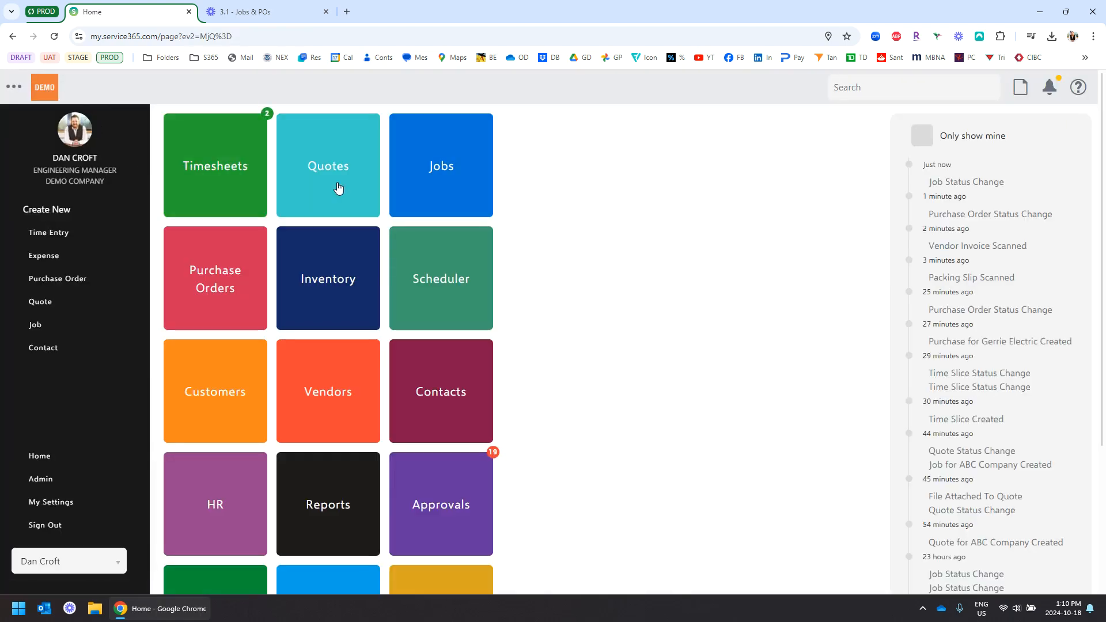
click(453, 173)
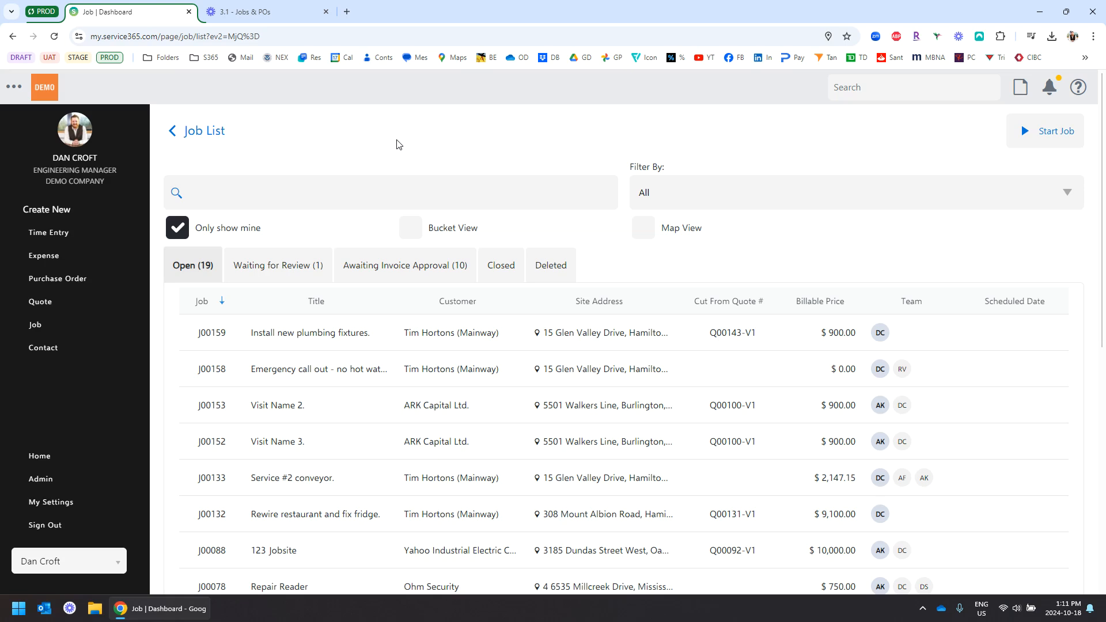
click(276, 268)
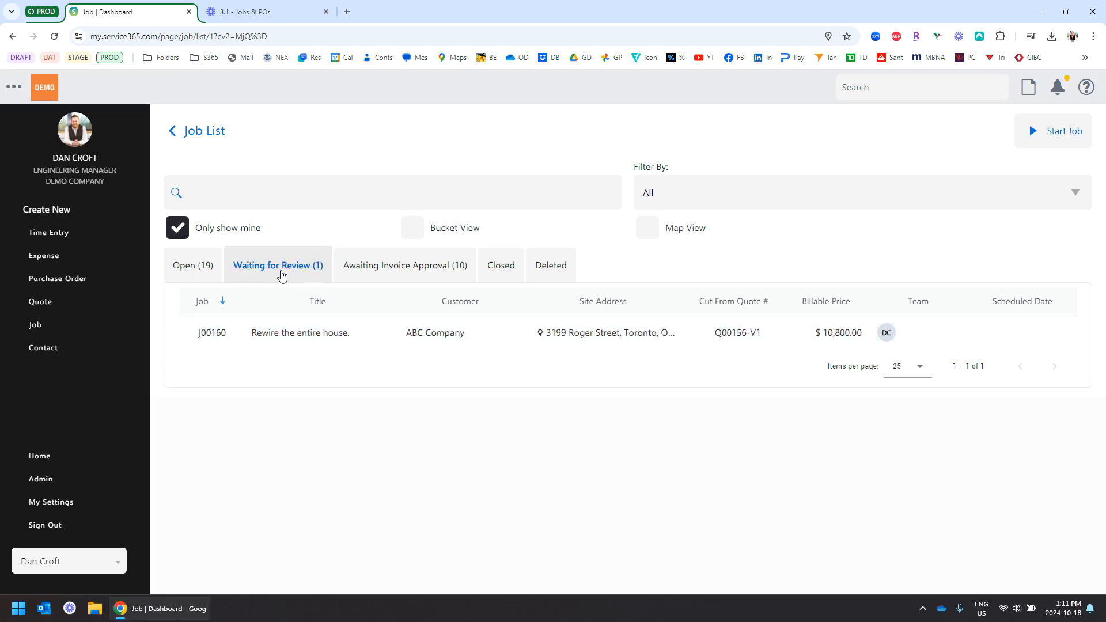
Switch the job list to Bucket View and open the house rewiring job from Waiting for Review
click(413, 231)
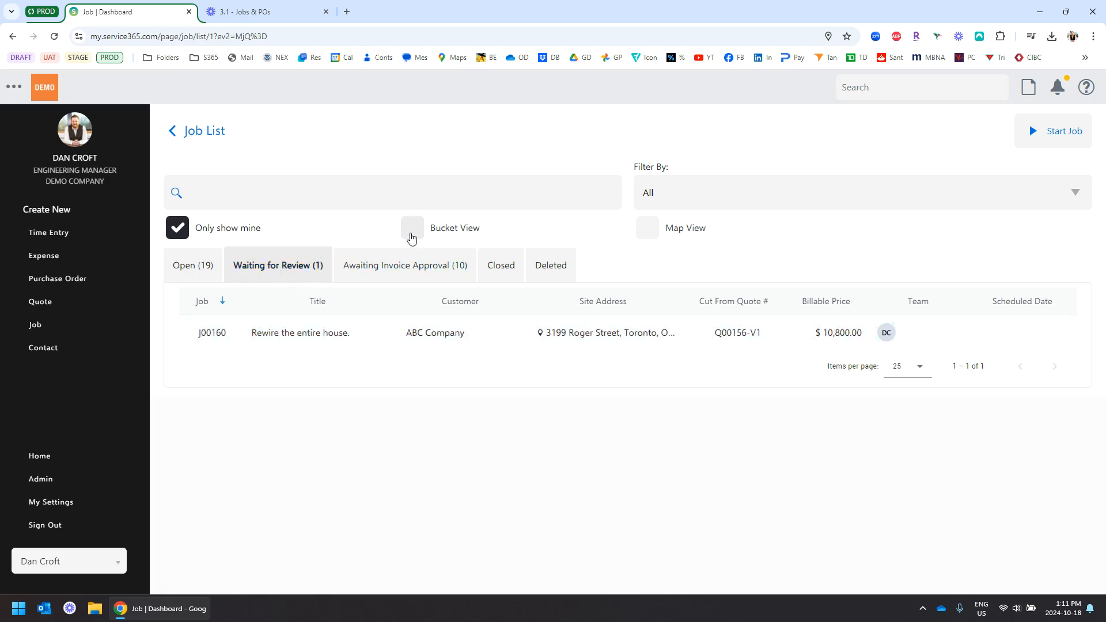
scroll(554, 225, down, 2)
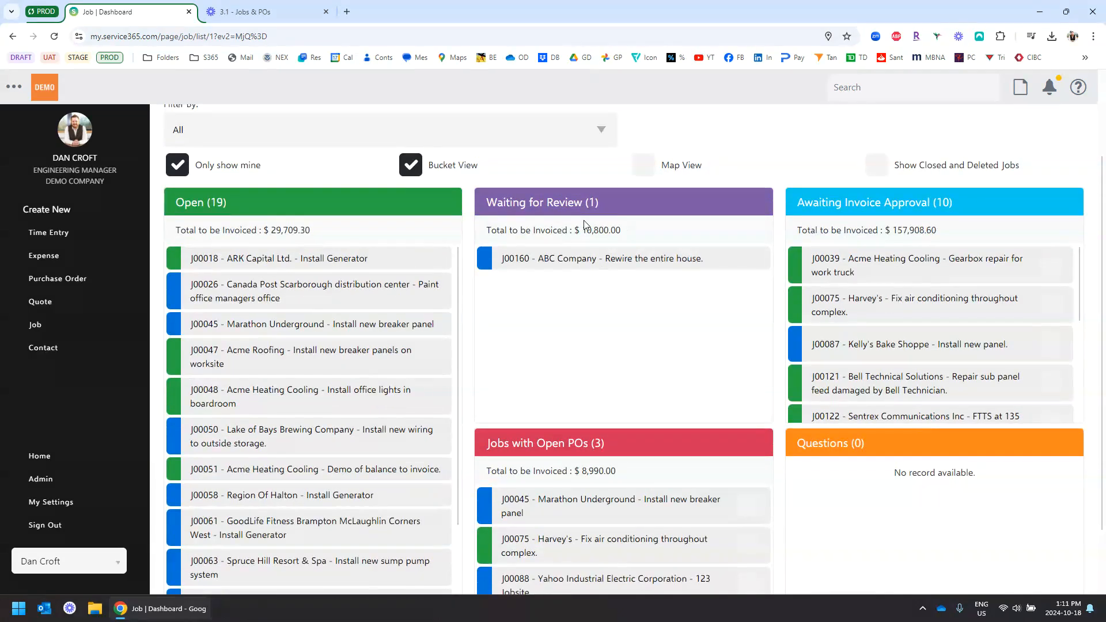
scroll(605, 321, up, 1)
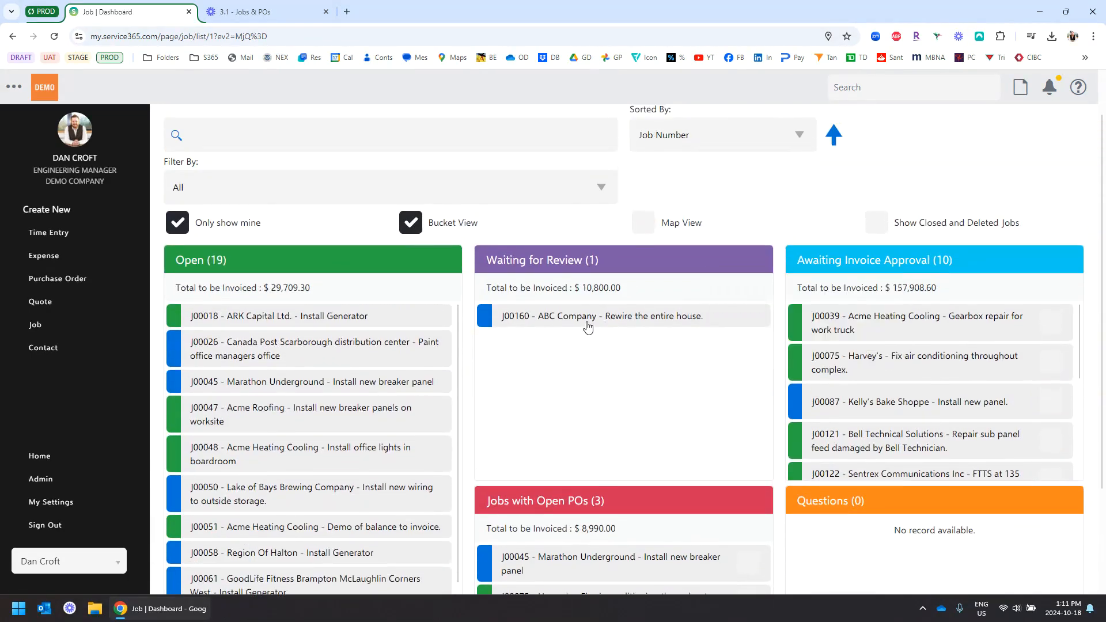
click(588, 319)
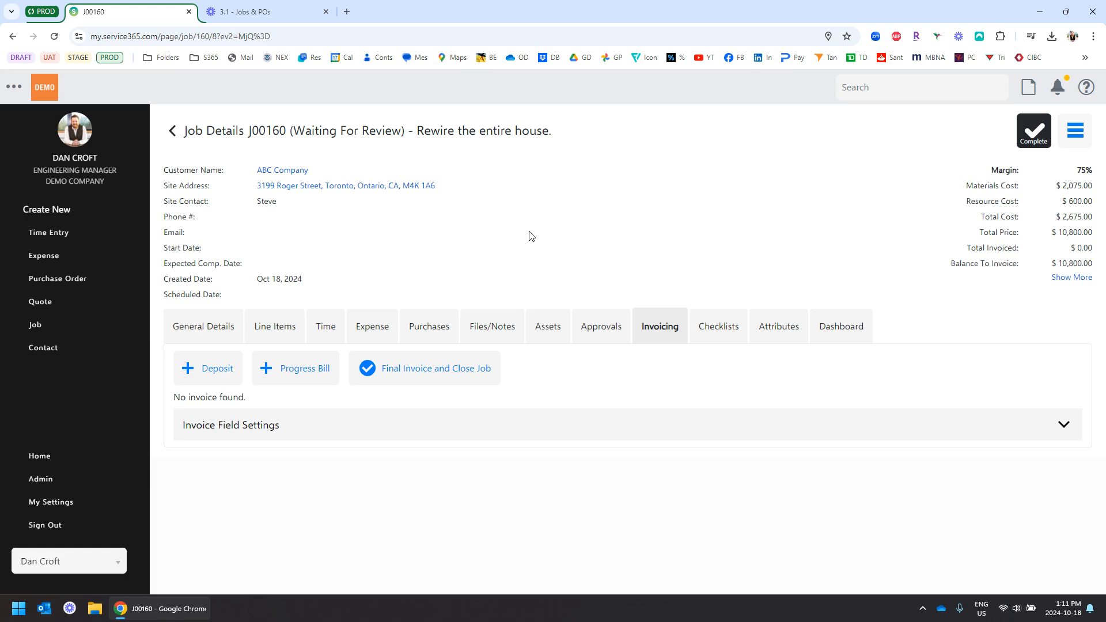
Turn off Use Default Settings in the job's Invoice Field Settings and review the header and Bill To & Ship To options
click(703, 430)
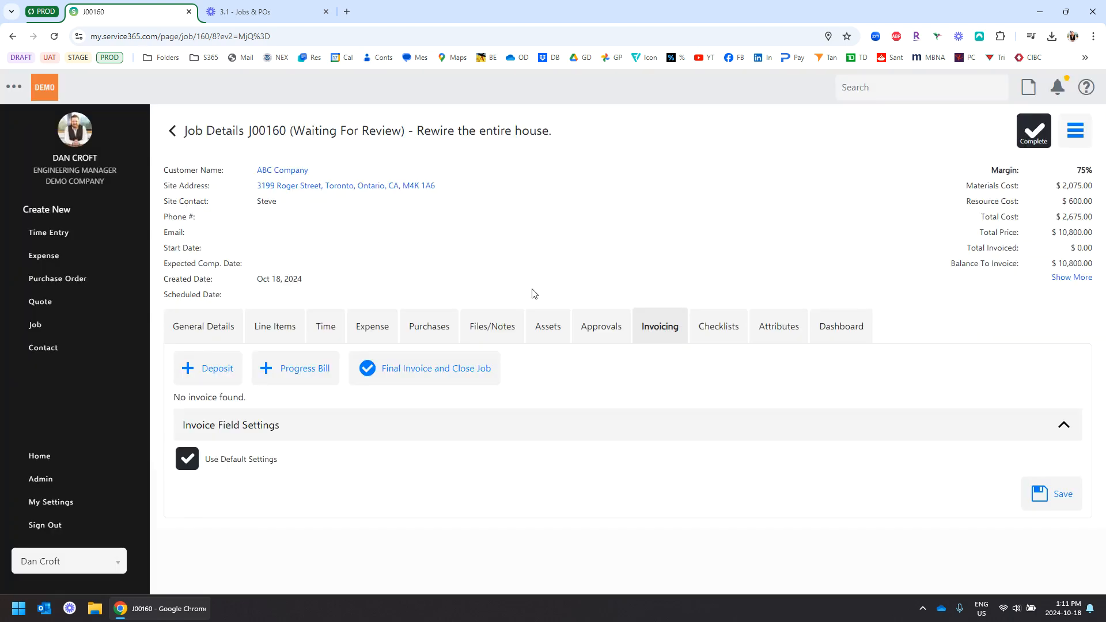
click(195, 466)
scroll(460, 429, down, 1)
scroll(460, 429, down, 5)
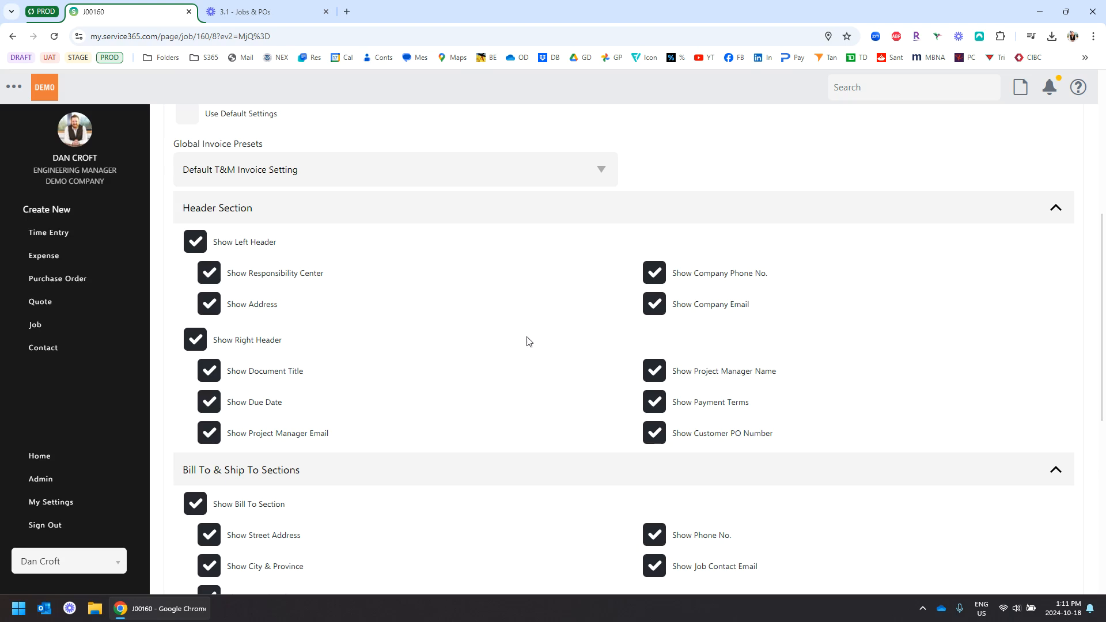
scroll(525, 332, down, 1)
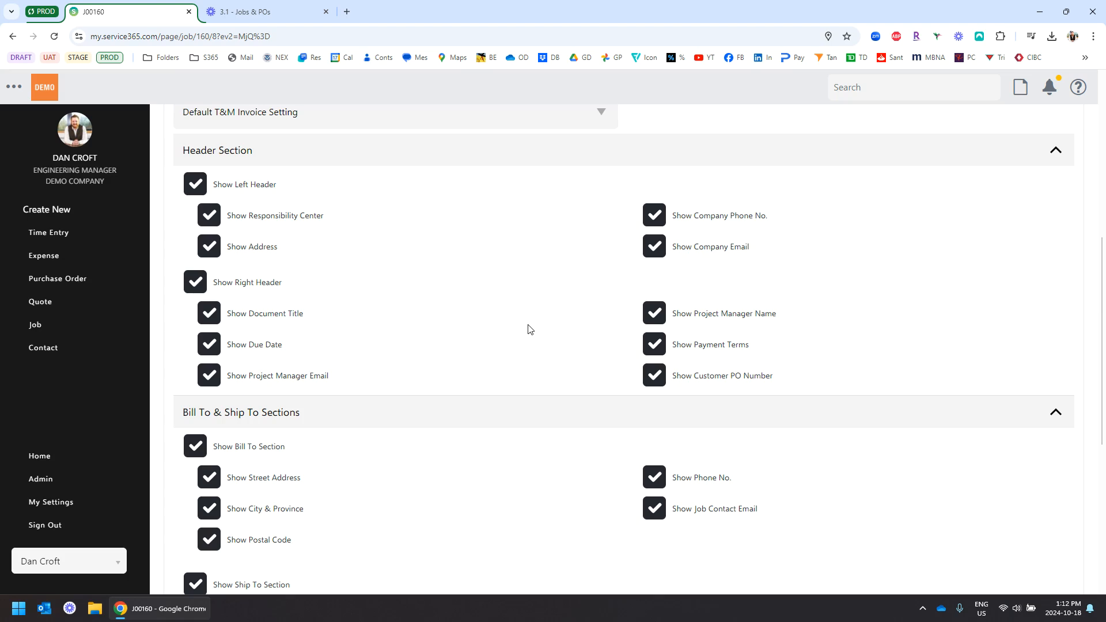
scroll(530, 330, up, 2)
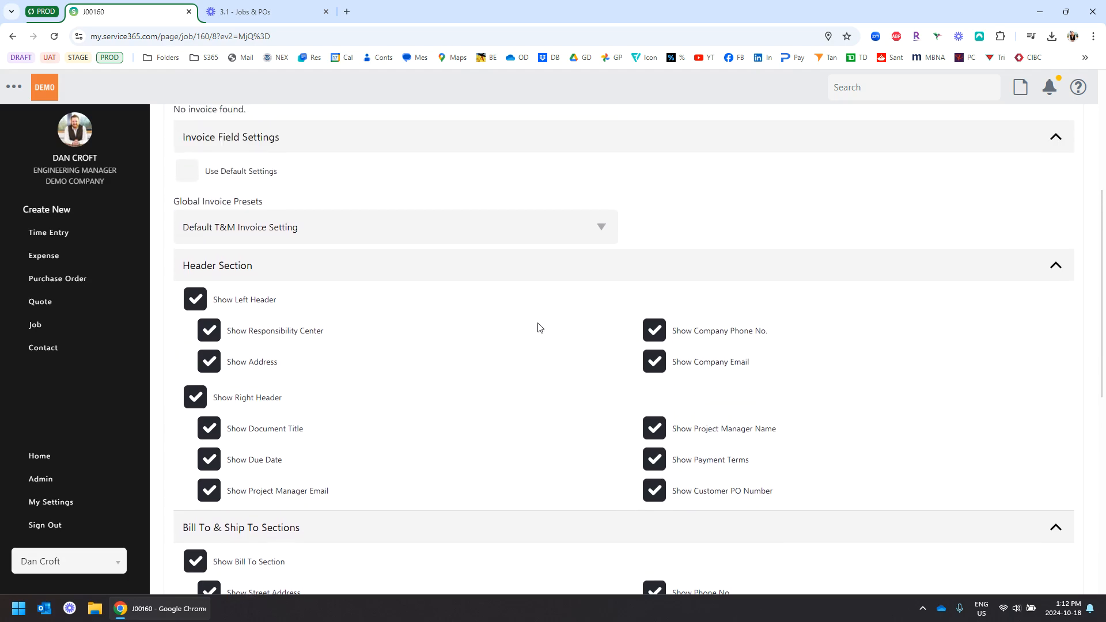
scroll(539, 327, up, 3)
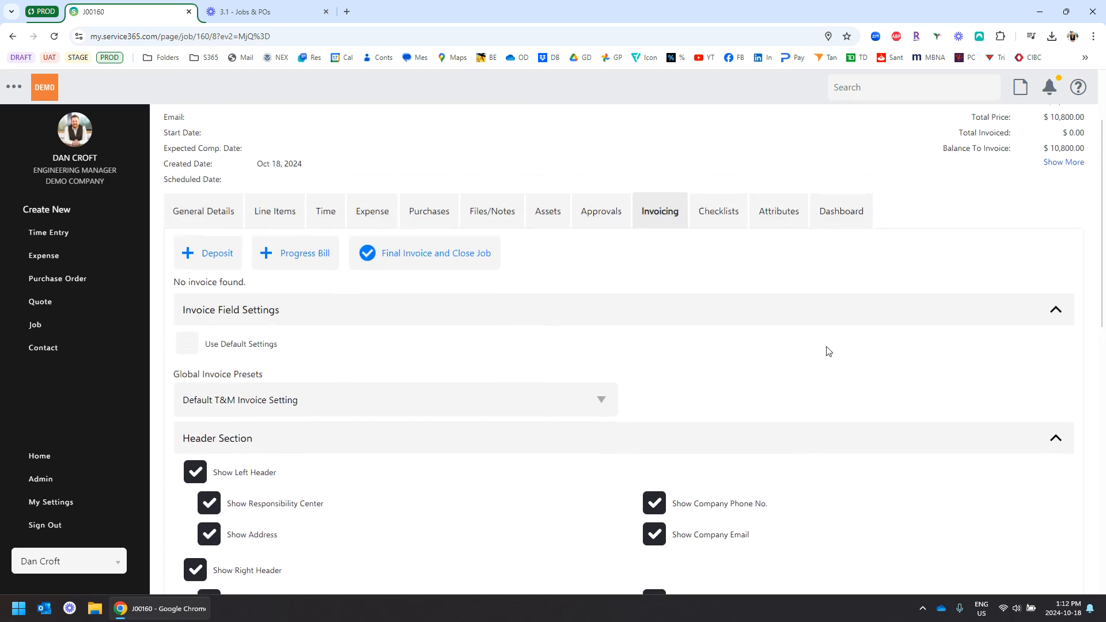
click(1056, 311)
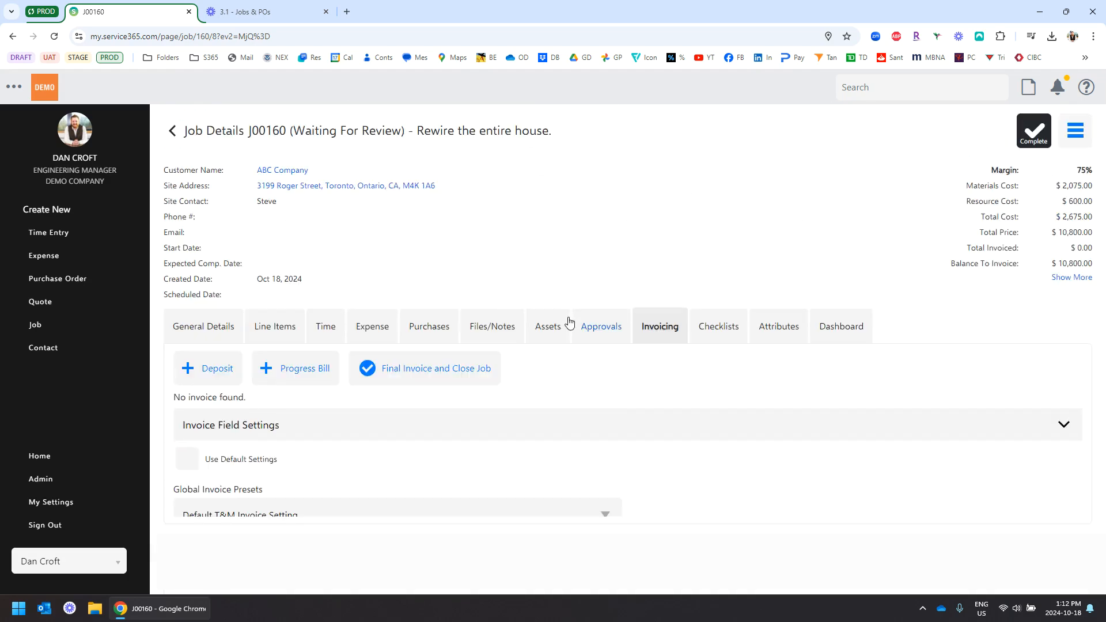
Create and save the job's final invoice with the default descriptions, Due on receipt payment terms and Is Tax Liable enabled
click(416, 382)
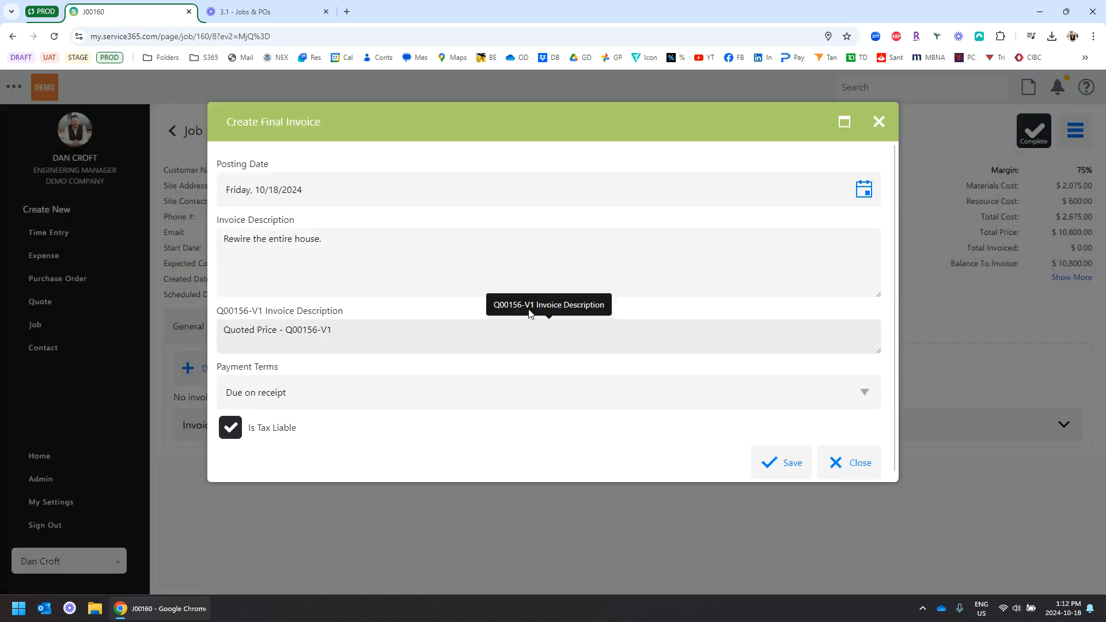
drag(321, 239, 168, 249)
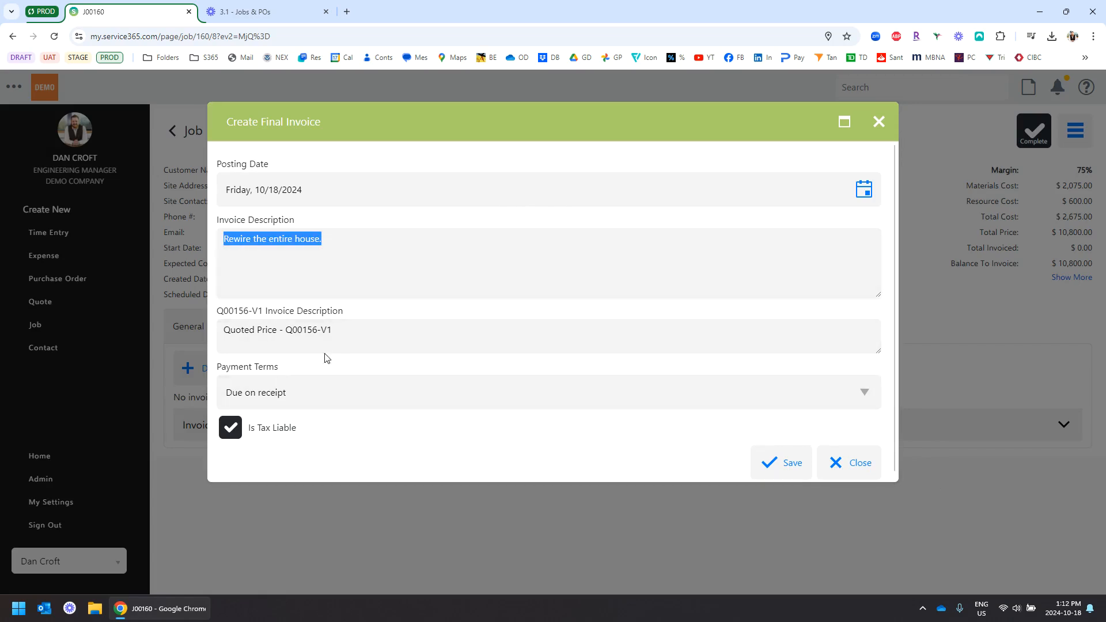
drag(346, 328, 193, 325)
click(373, 424)
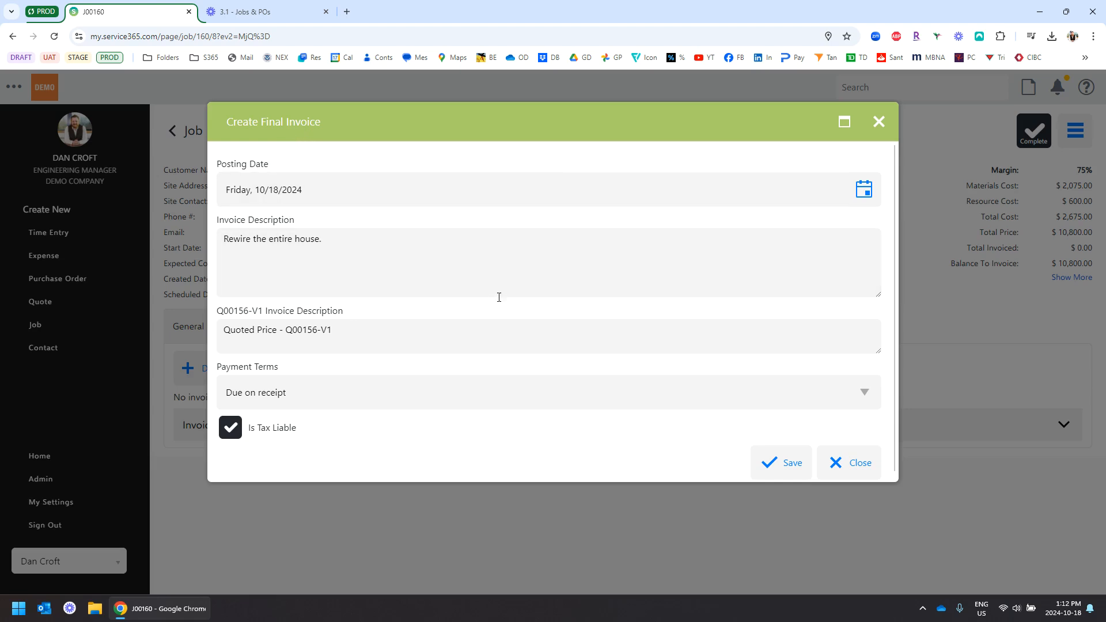
click(781, 463)
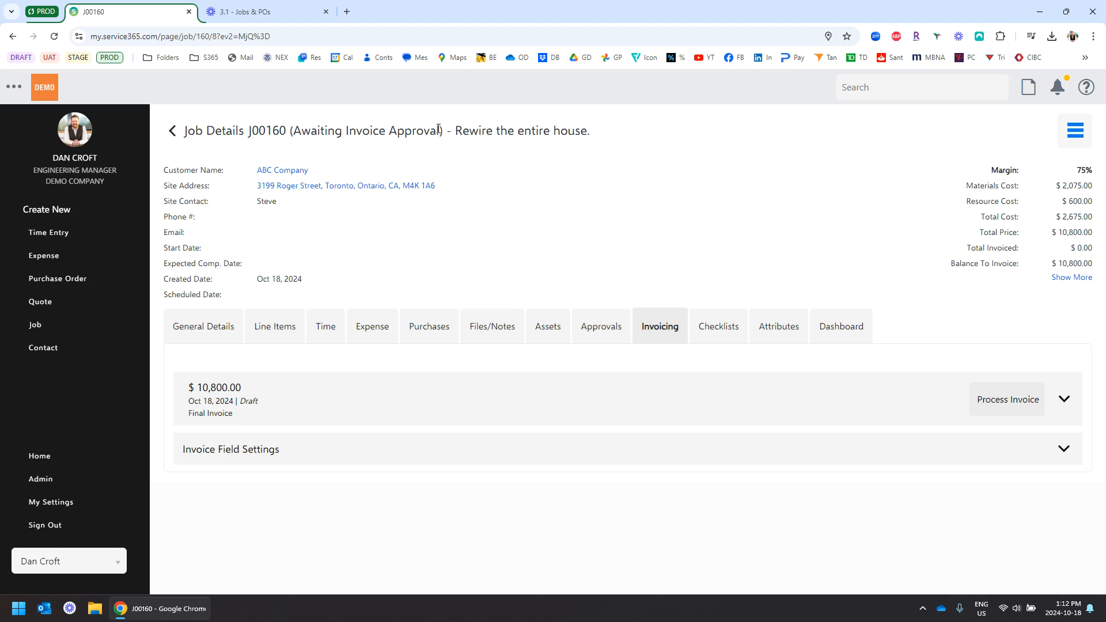
drag(439, 129, 312, 142)
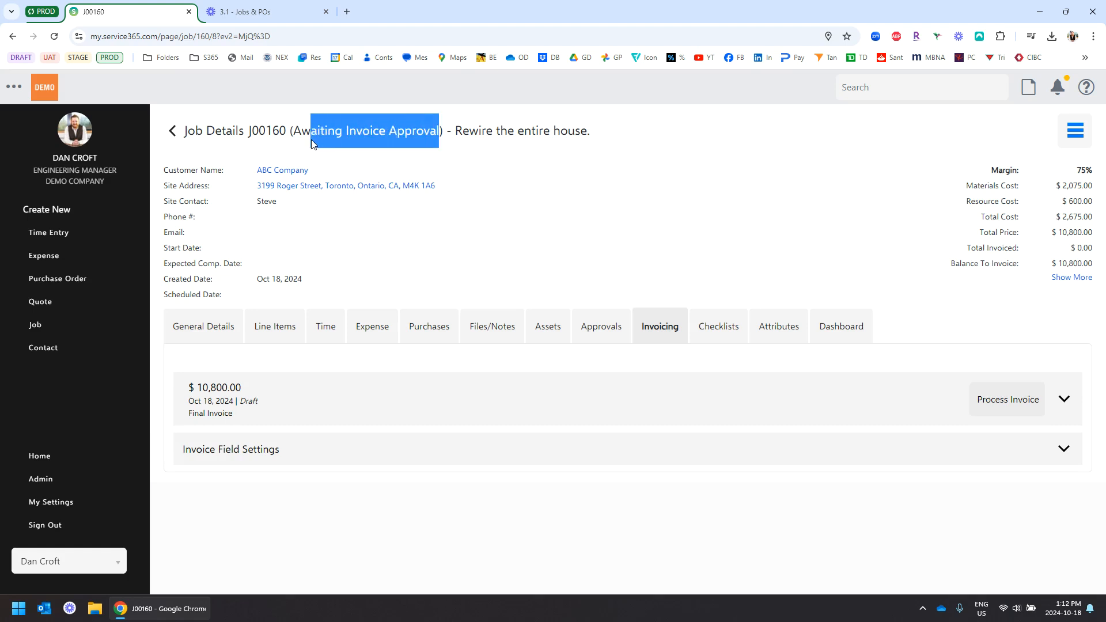
click(573, 198)
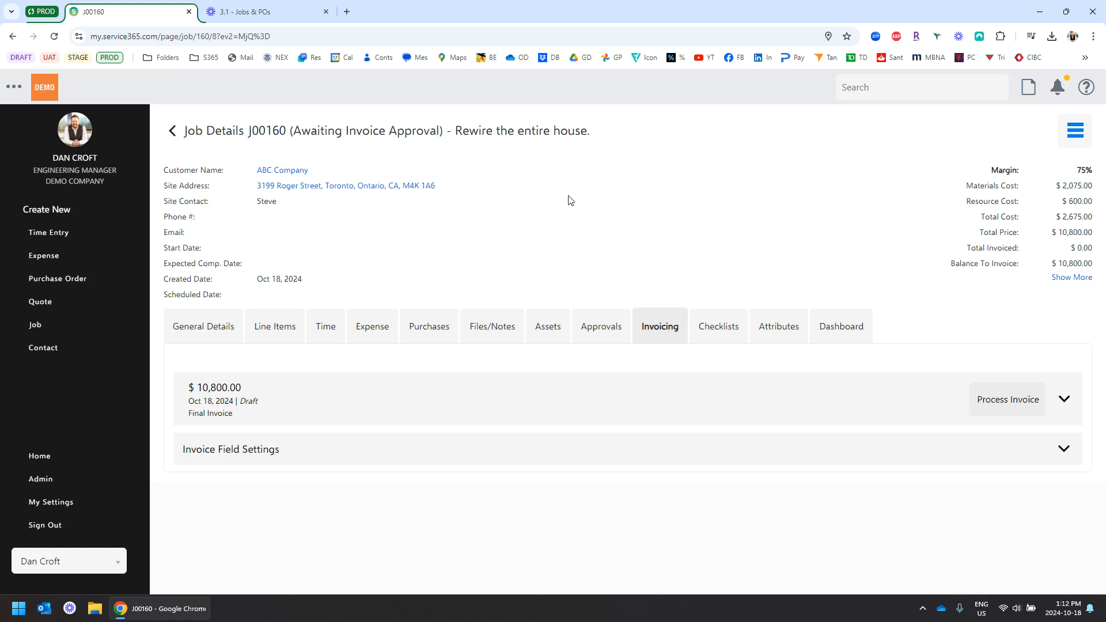
Open the draft final invoice for processing and review its billing details, job task list, quoted price and tax
click(1008, 410)
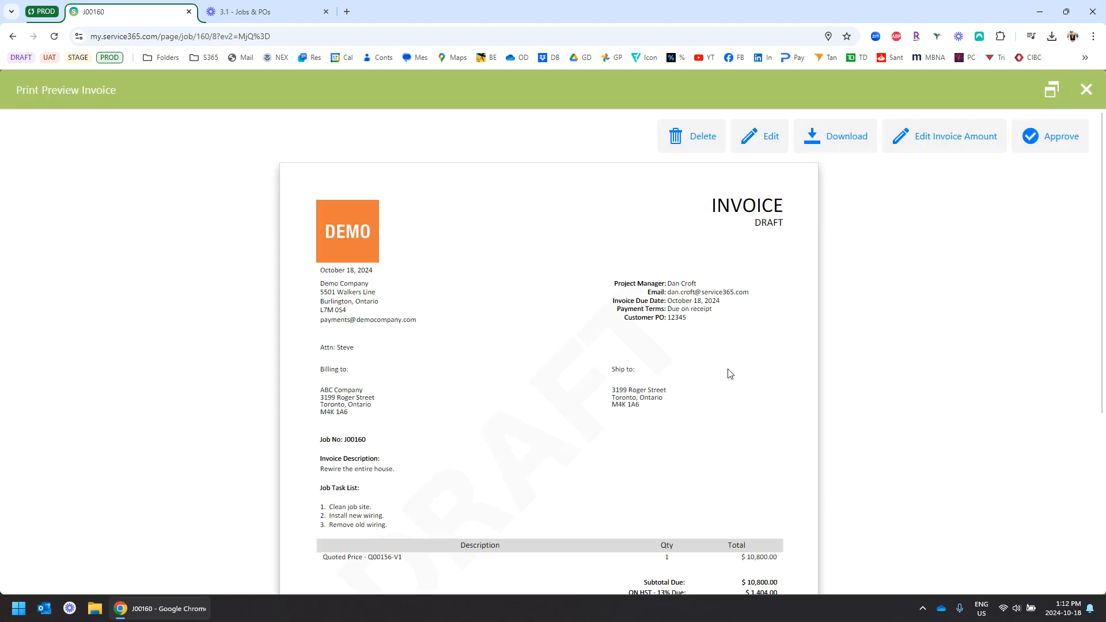
scroll(579, 344, down, 2)
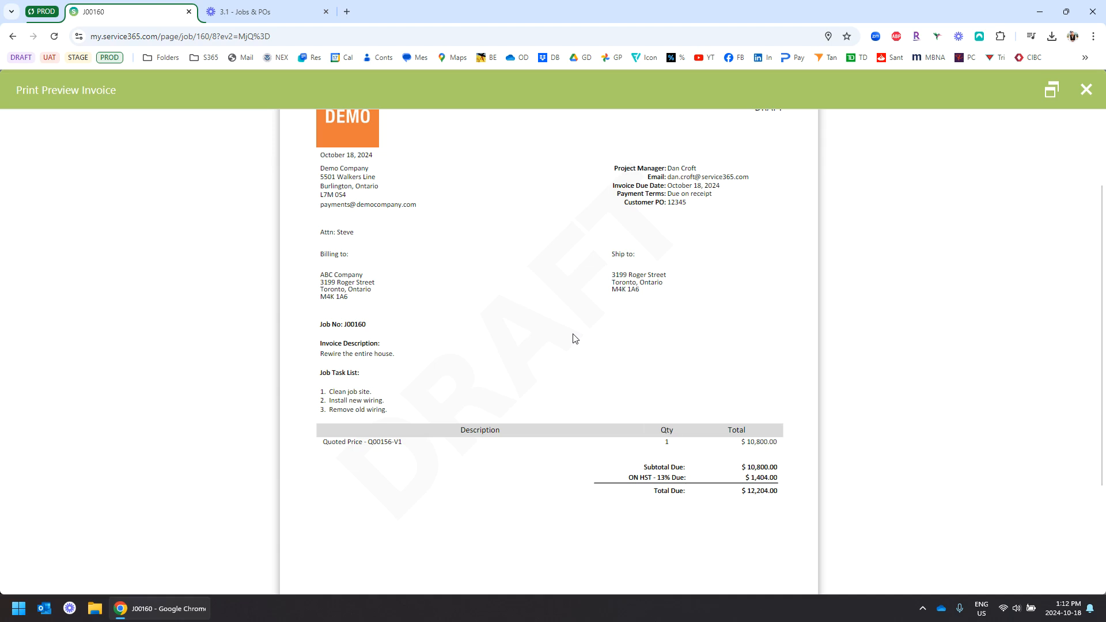
scroll(574, 338, up, 1)
scroll(571, 336, down, 1)
scroll(403, 455, down, 1)
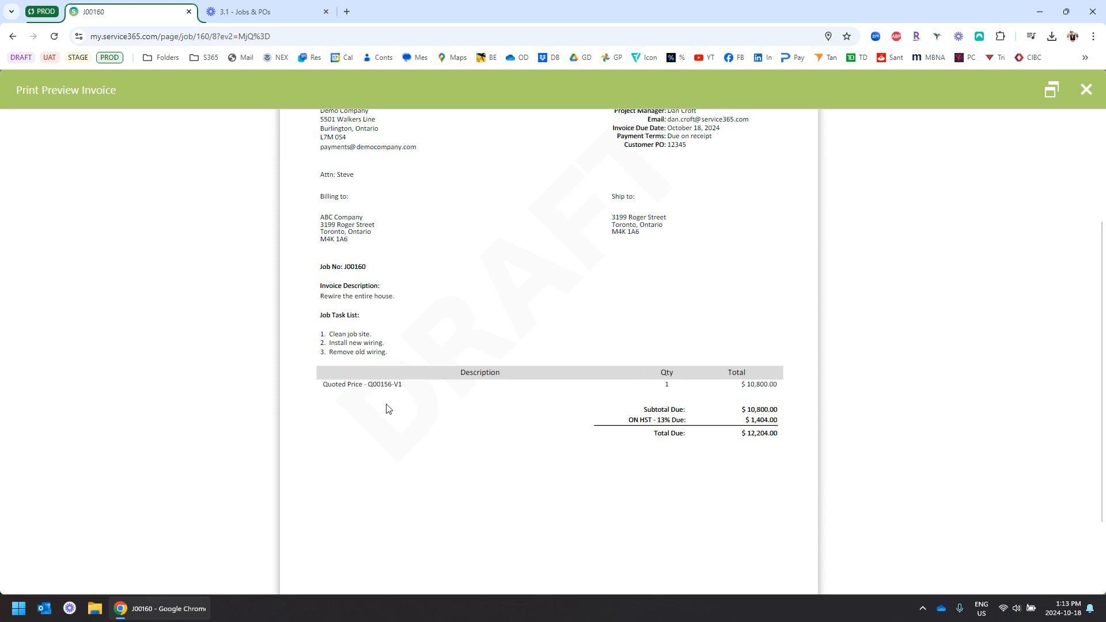
Approve the draft final invoice and check the job's status in its title
scroll(389, 410, up, 3)
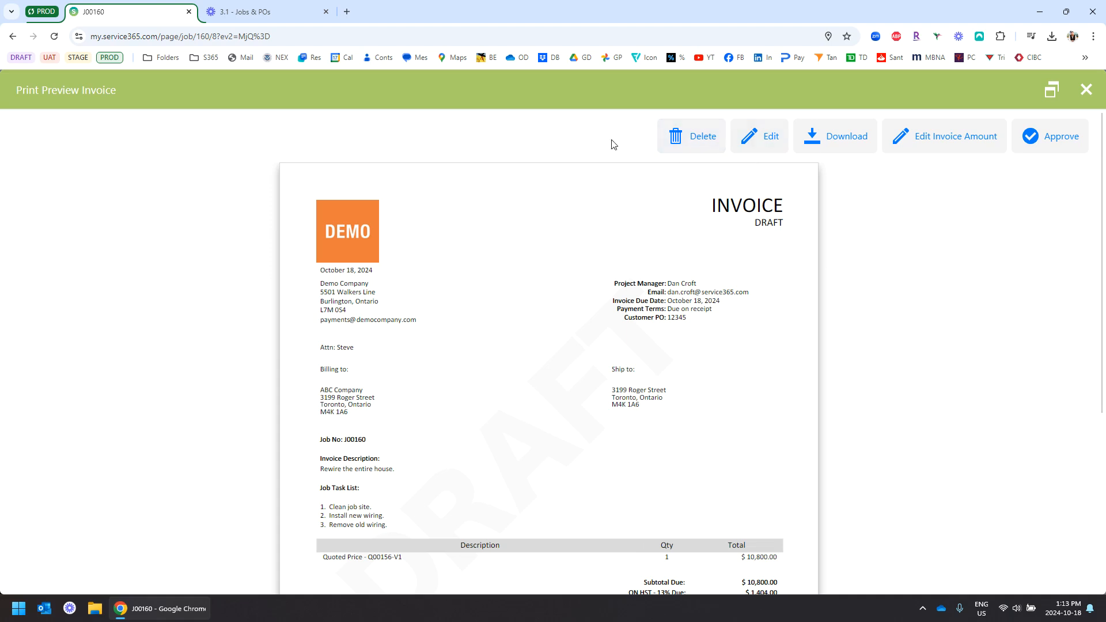
click(1049, 143)
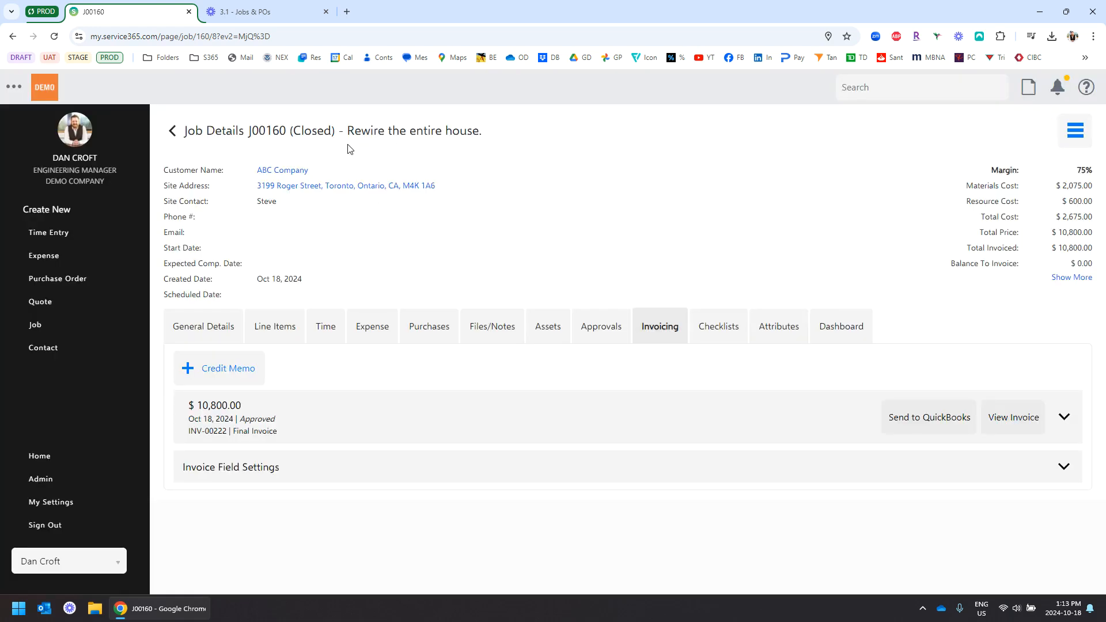
drag(334, 132, 294, 132)
click(525, 203)
View the approved final invoice and review its details, line item and totals
click(1018, 410)
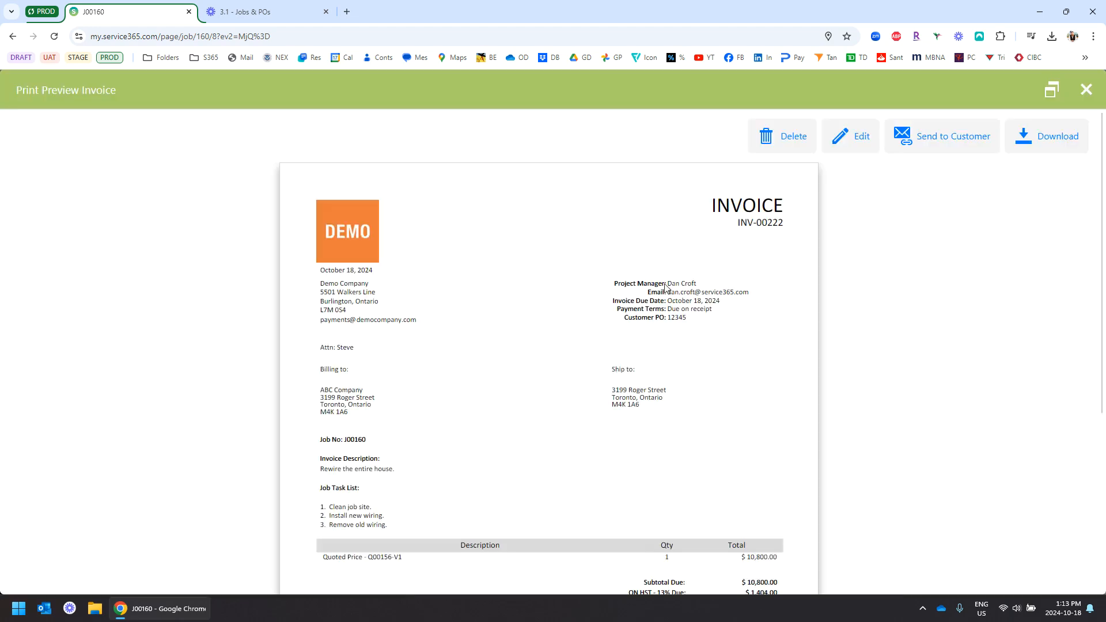
scroll(630, 260, down, 4)
scroll(631, 261, up, 4)
Review the customer email's address fields, subject, body and Attach Quote option for the invoice, and dismiss it unsent
click(954, 144)
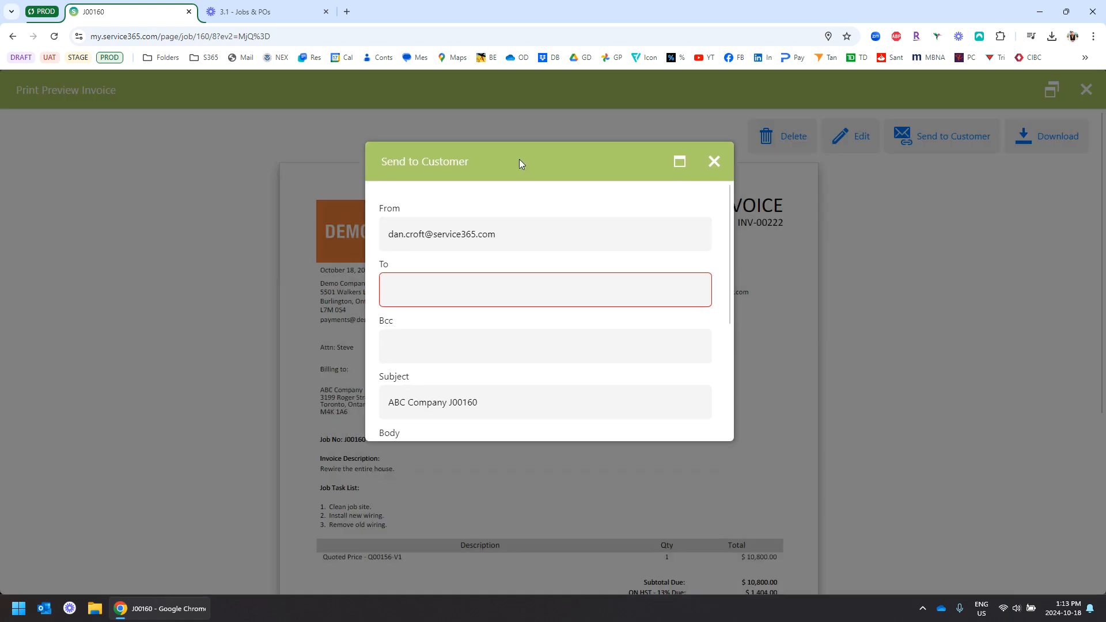
scroll(575, 323, down, 3)
scroll(573, 302, down, 1)
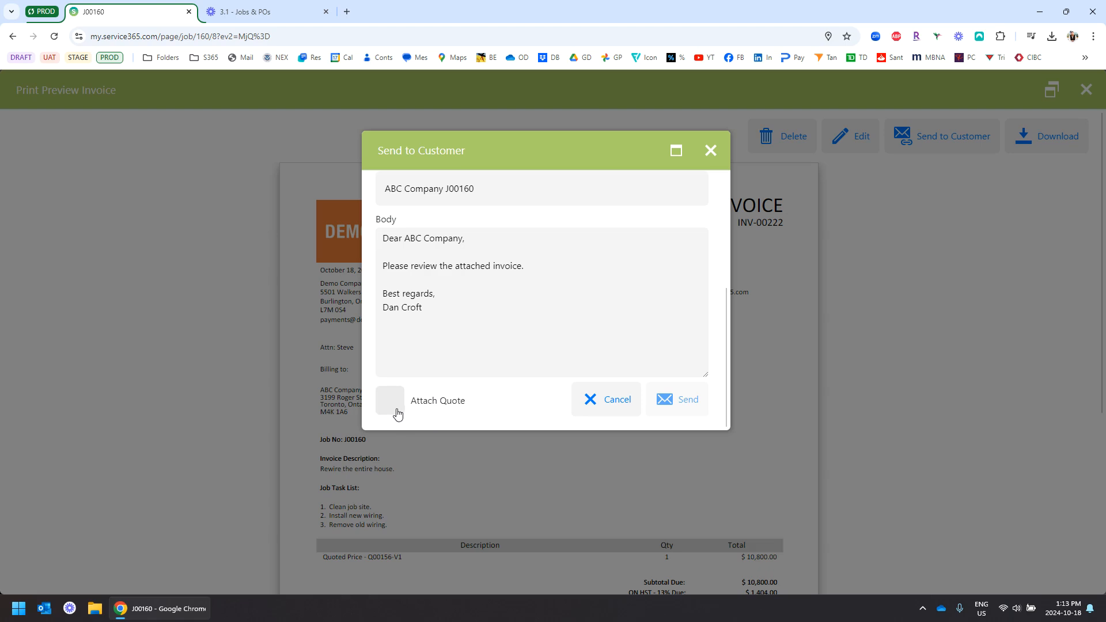
click(710, 151)
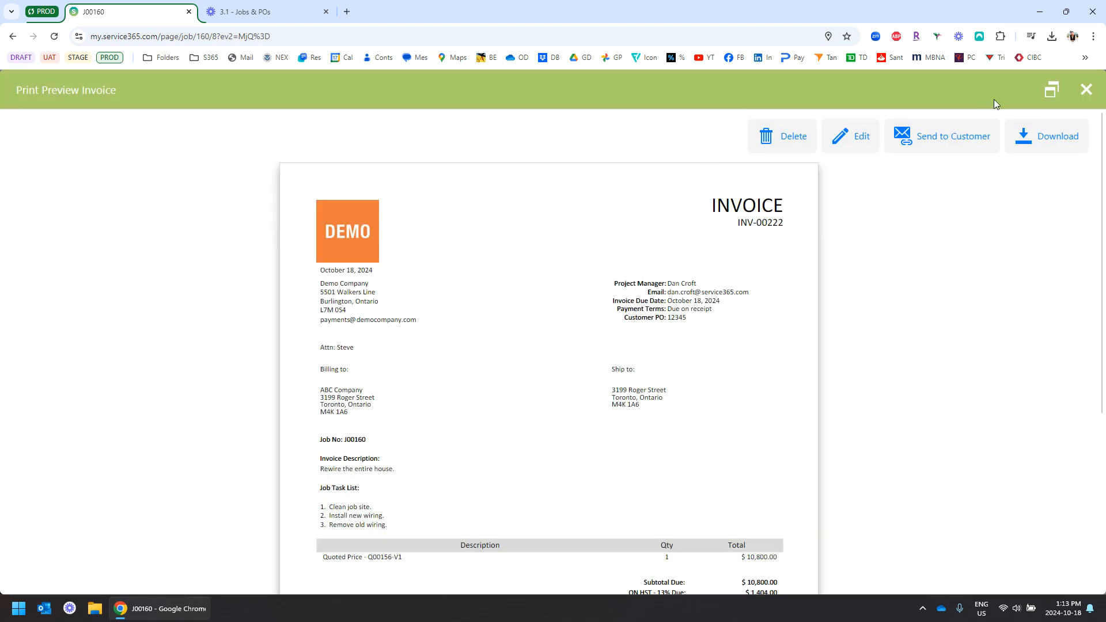
Leave the invoice preview and send the approved final invoice to QuickBooks
click(1086, 89)
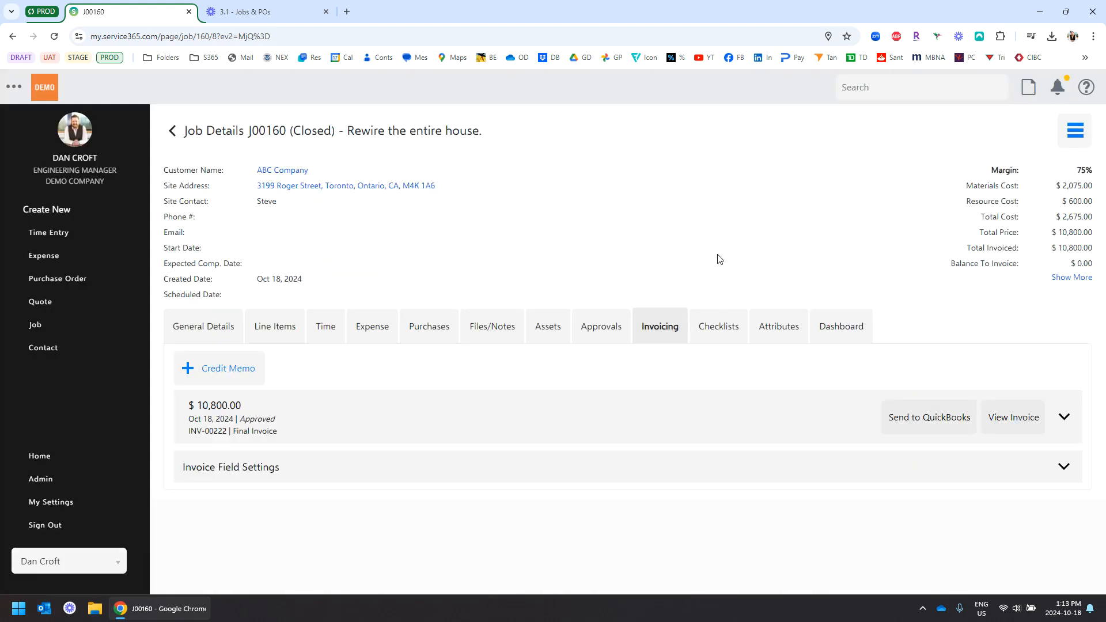
click(928, 423)
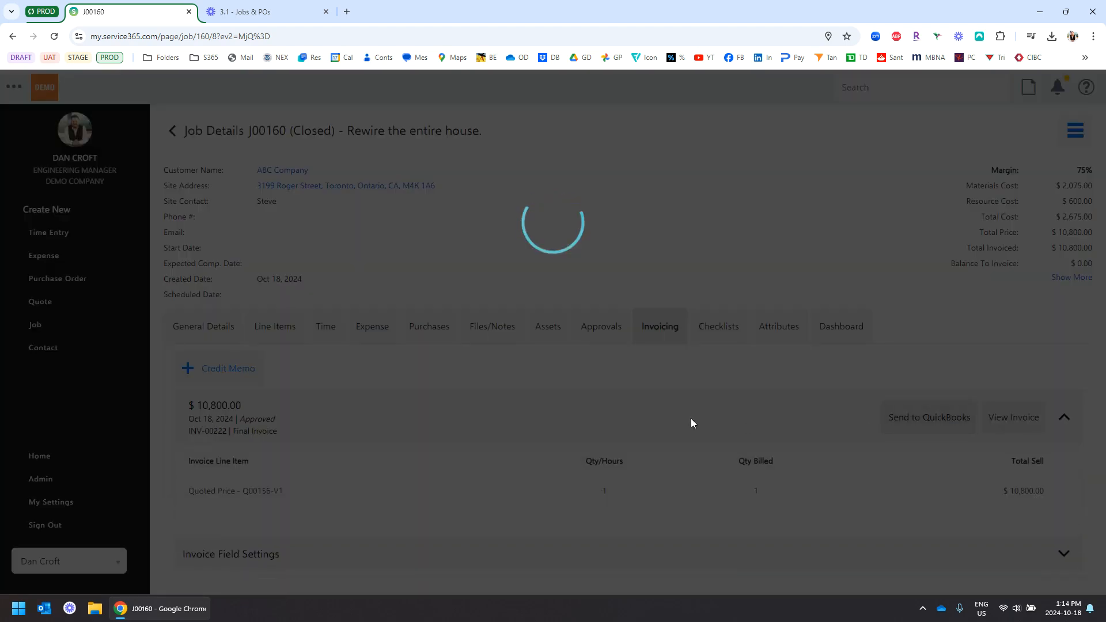